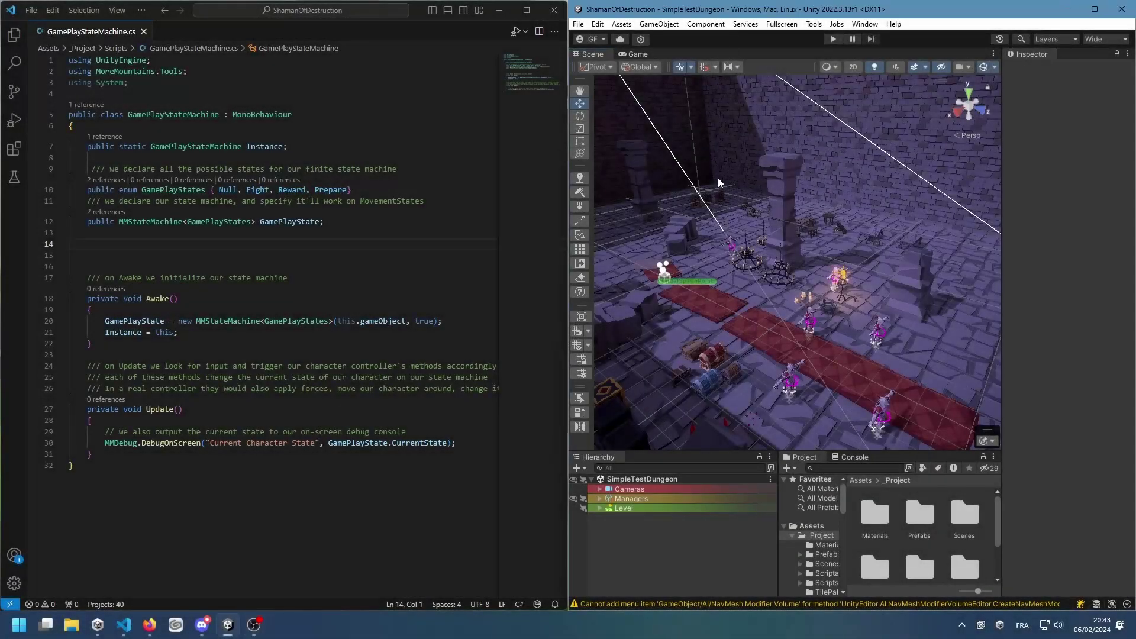
- Pan the Scene view across the dungeon, beside the GamePlayStateMachine script
middle_drag(713, 450, 720, 435)
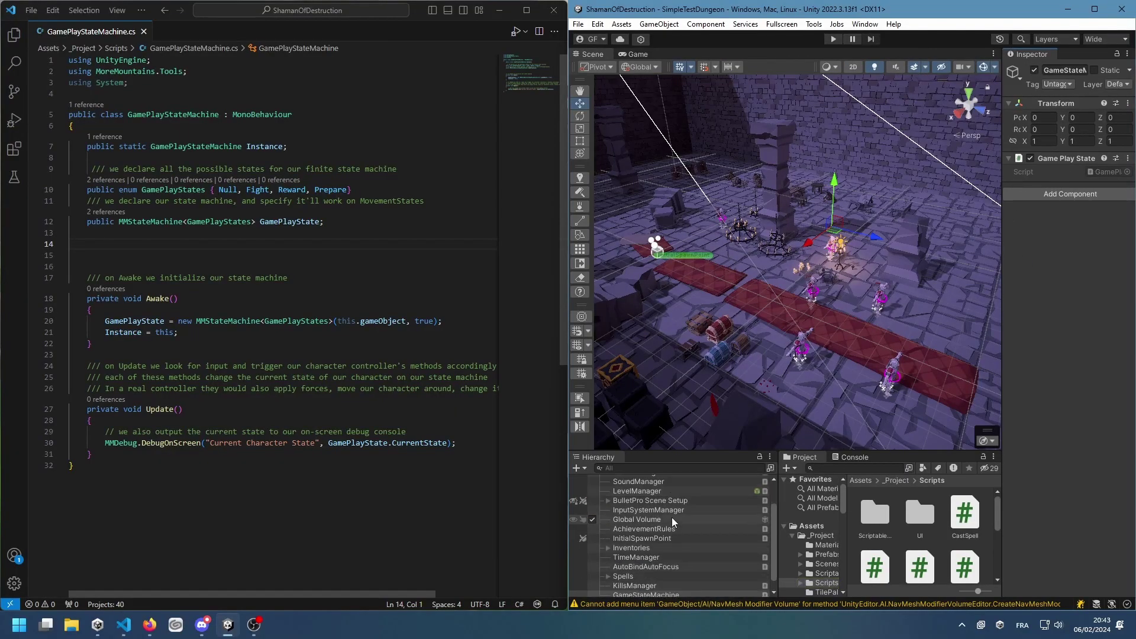
- Maximize the Unity editor and select KillsManager in the Hierarchy
click(668, 509)
key(F11)
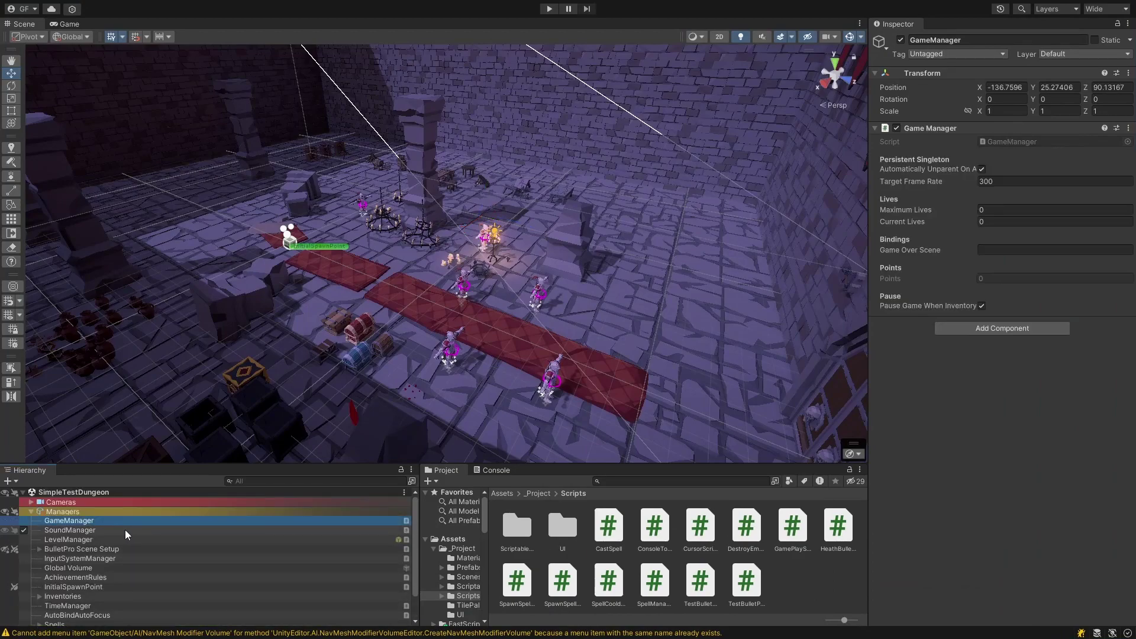
scroll(115, 568, down, 2)
click(89, 602)
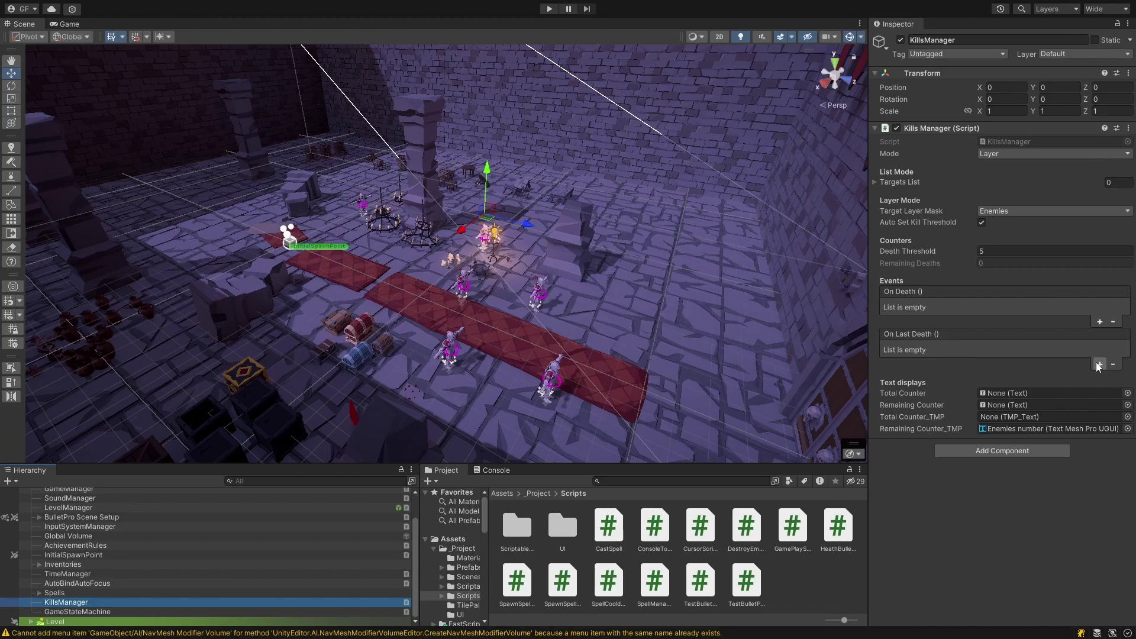
click(141, 610)
click(143, 603)
- Add an On Last Death entry, then remove it so the event stays empty
click(1101, 365)
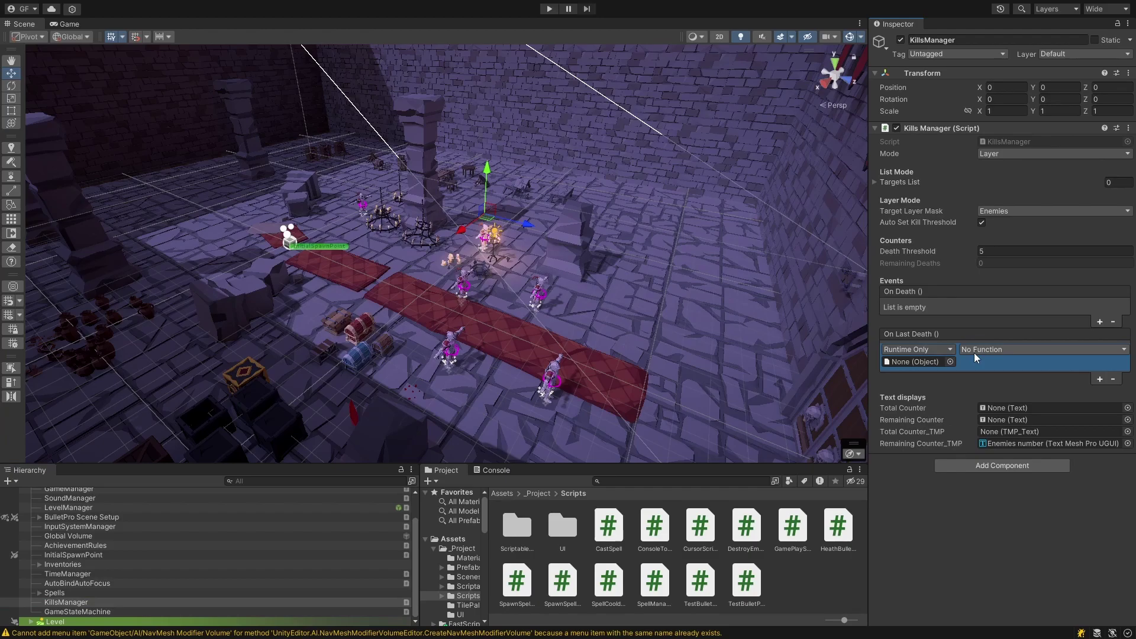
click(1050, 380)
click(1114, 379)
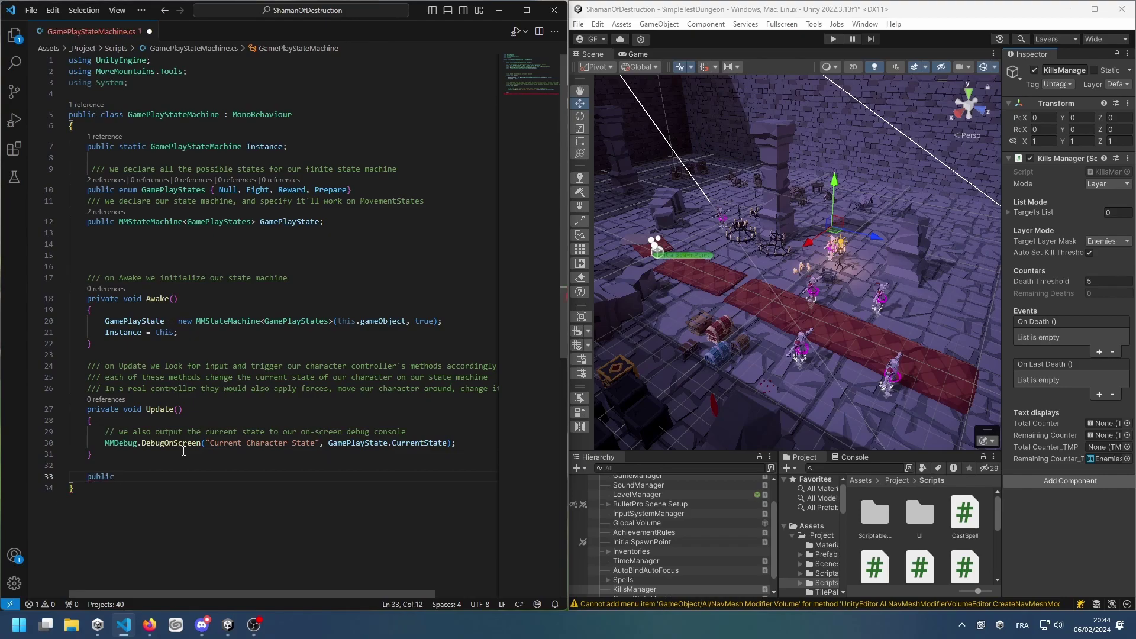
- Give LastEnemieDeath a guard that returns unless GamePlayState.CurrentState is GamePlayStates.Fight
text(void On)
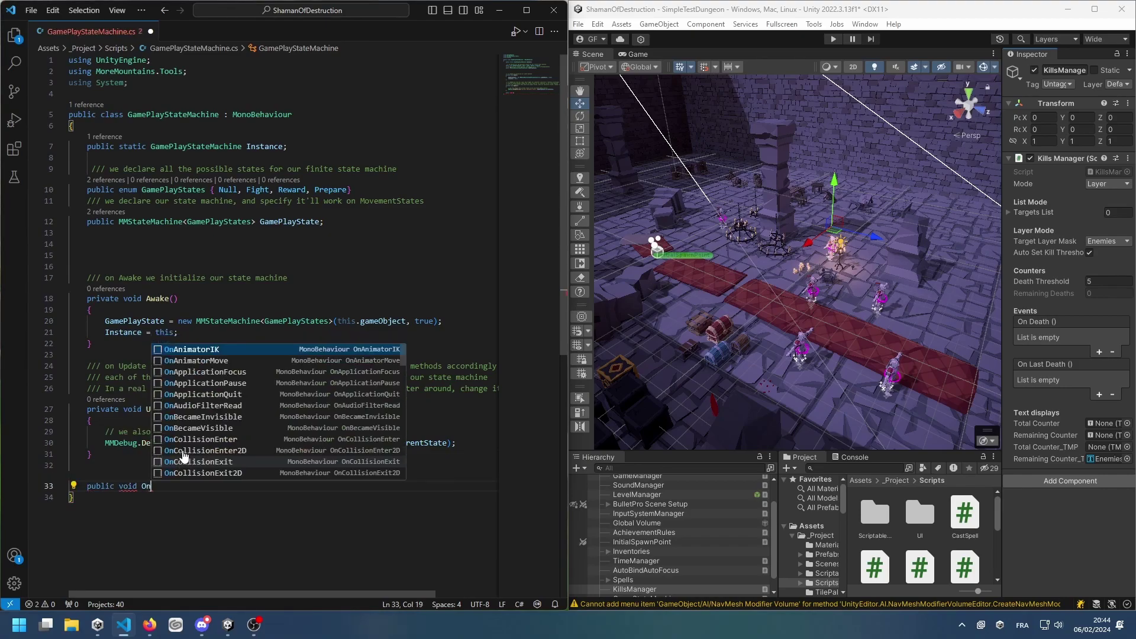
key(BackSpace)
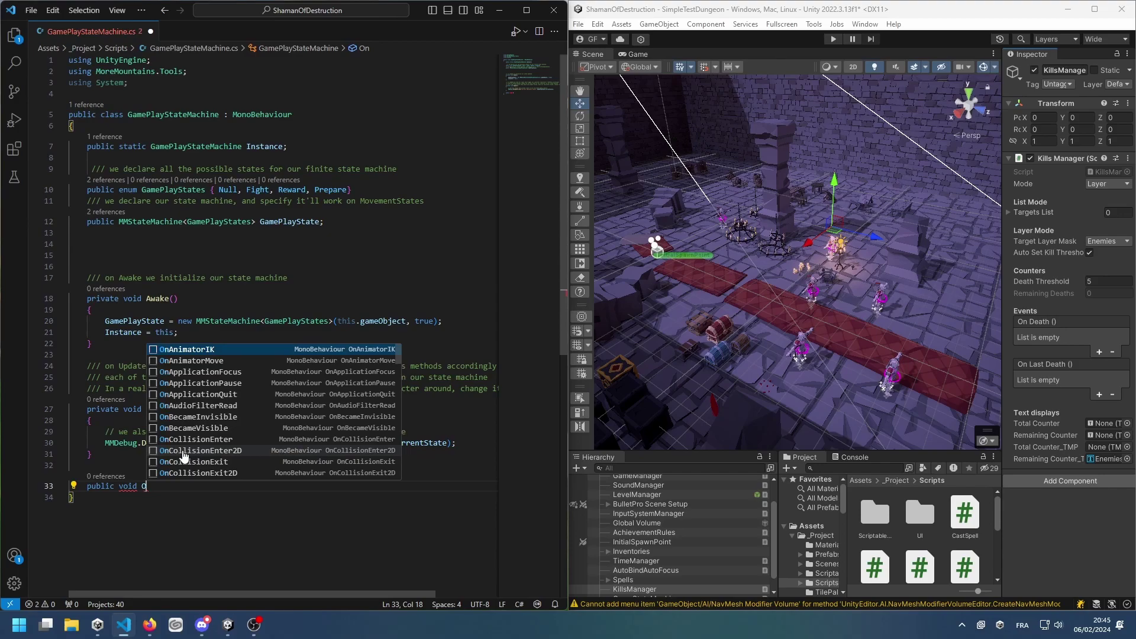
key(BackSpace)
text(LastEnemieDeath(){)
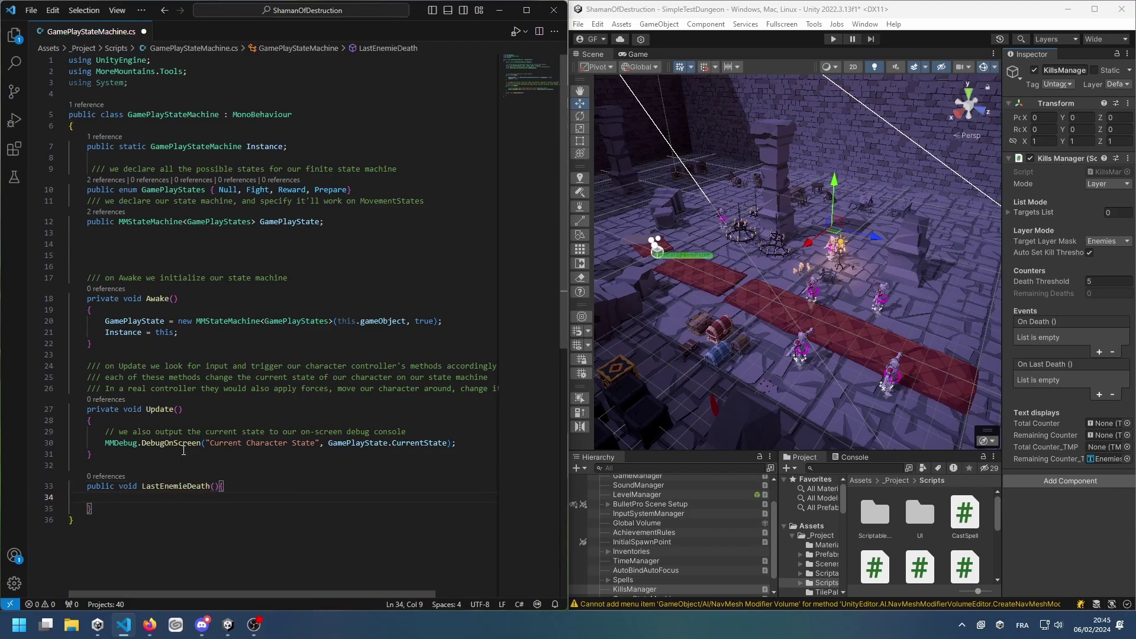
text(if(Game)
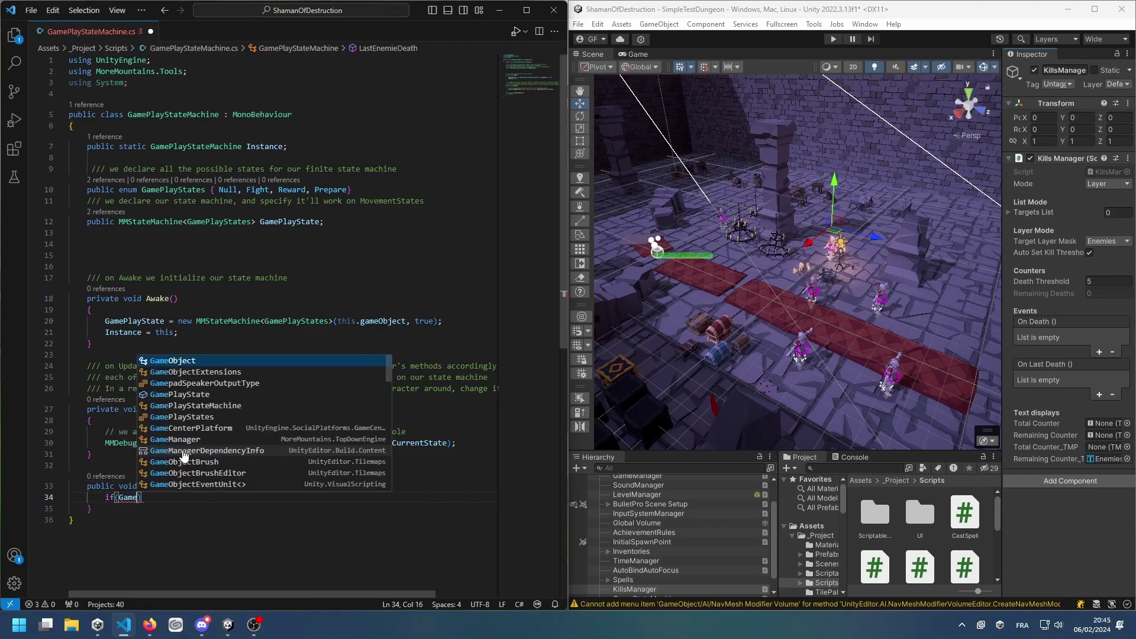
text(Pl)
key(Tab)
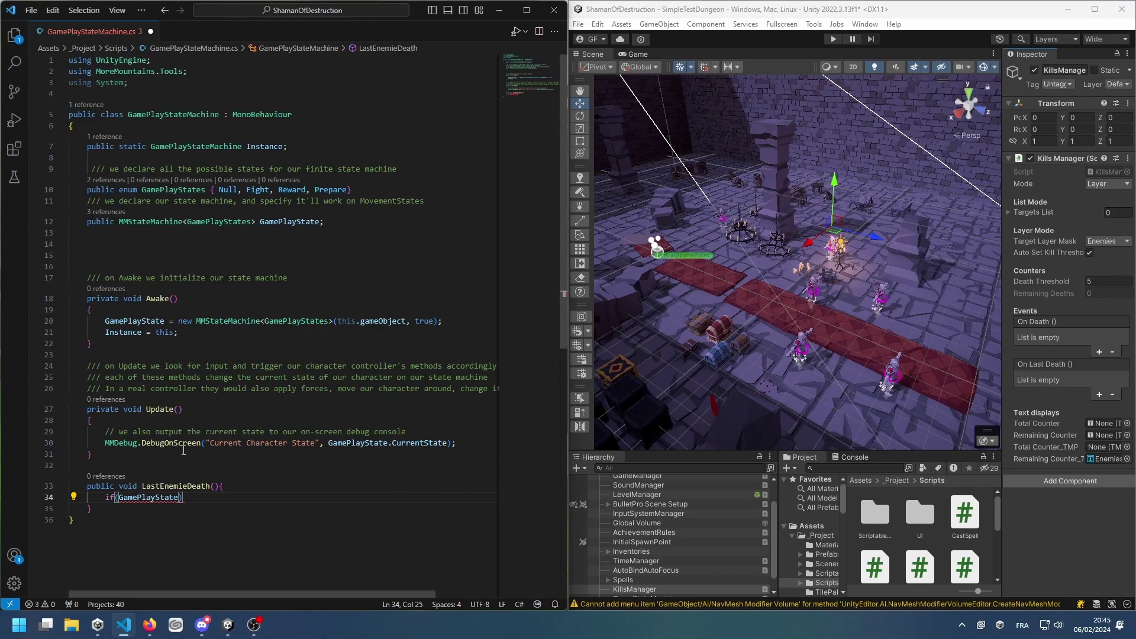
text(.C)
key(Tab)
text(==)
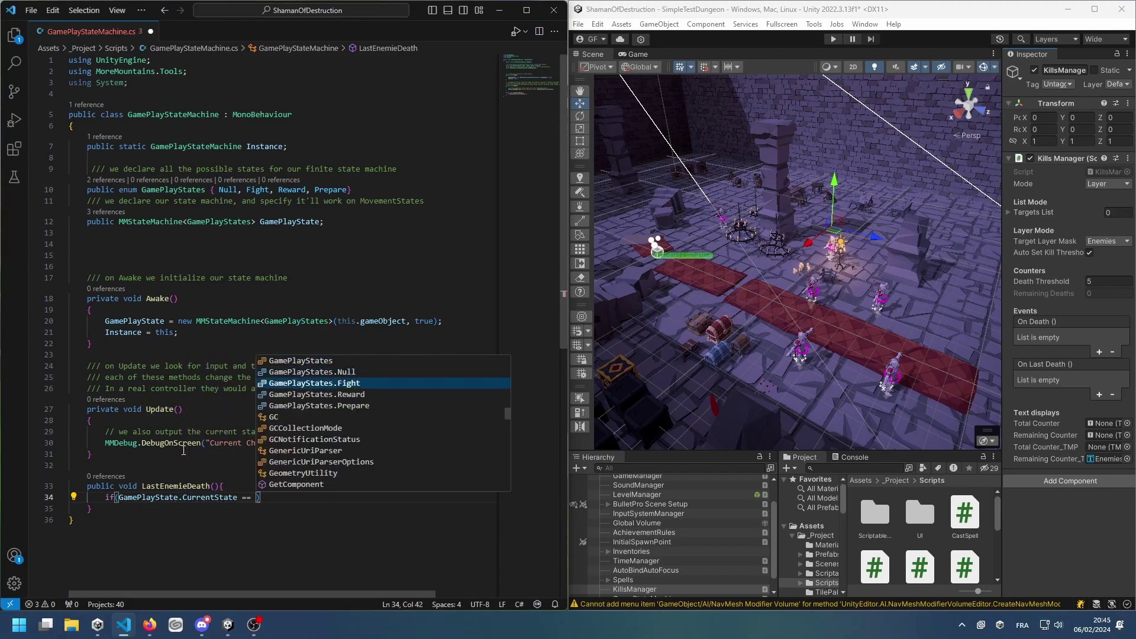
key(Tab)
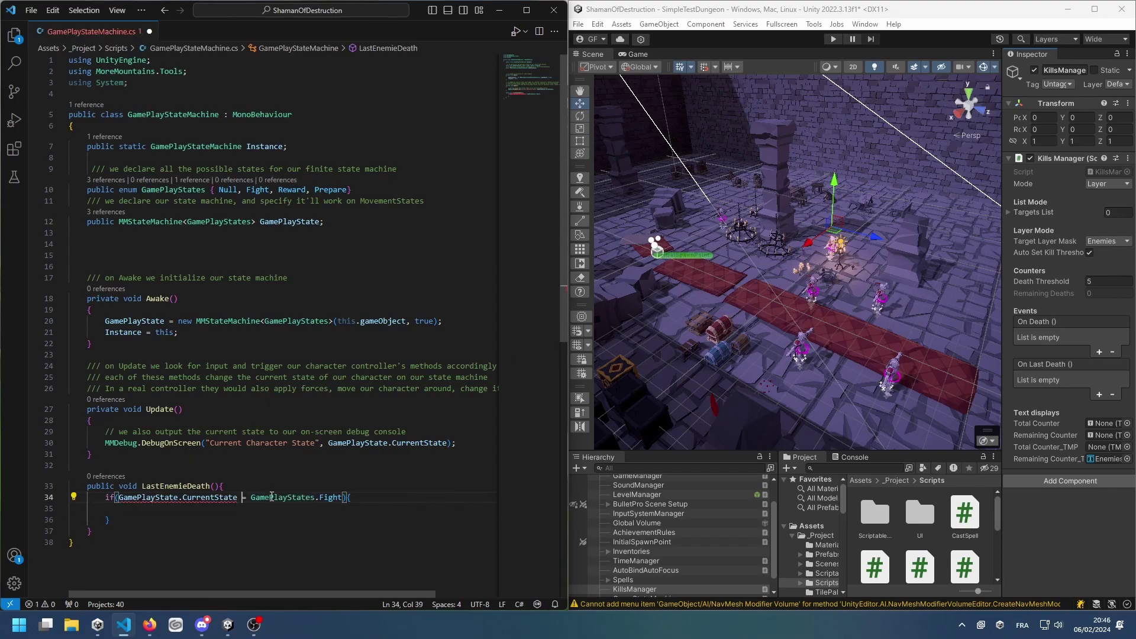
text(return;)
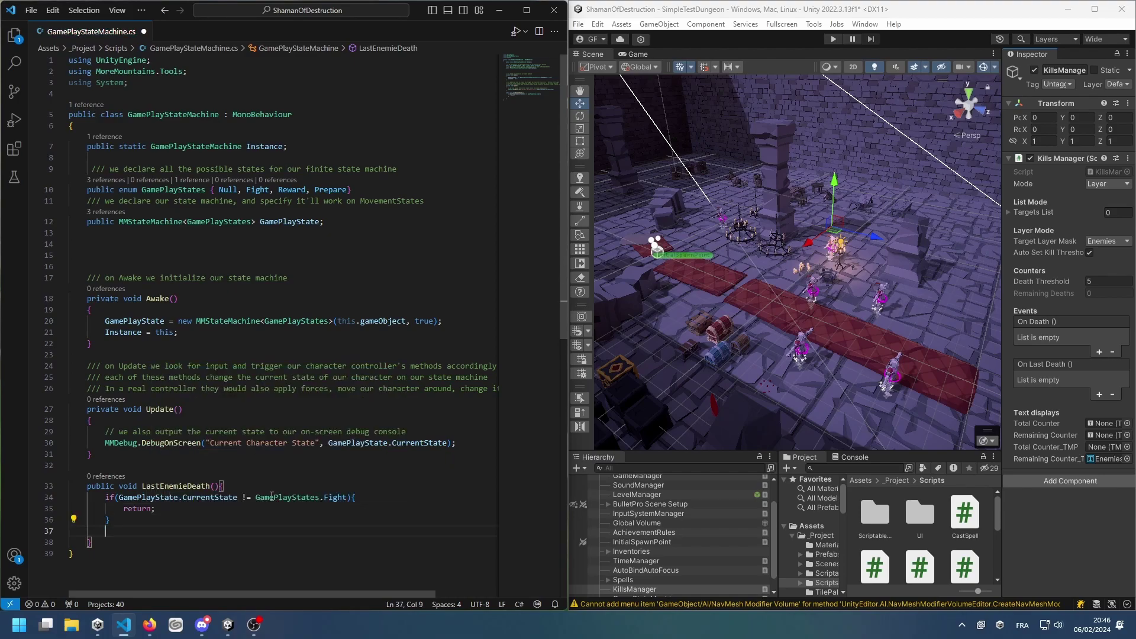
key(Down)
key(Return)
key(Return)
- Make LastEnemieDeath call GamePlayState.ChangeState(GamePlayStates.Reward)
text(GamePlayState.)
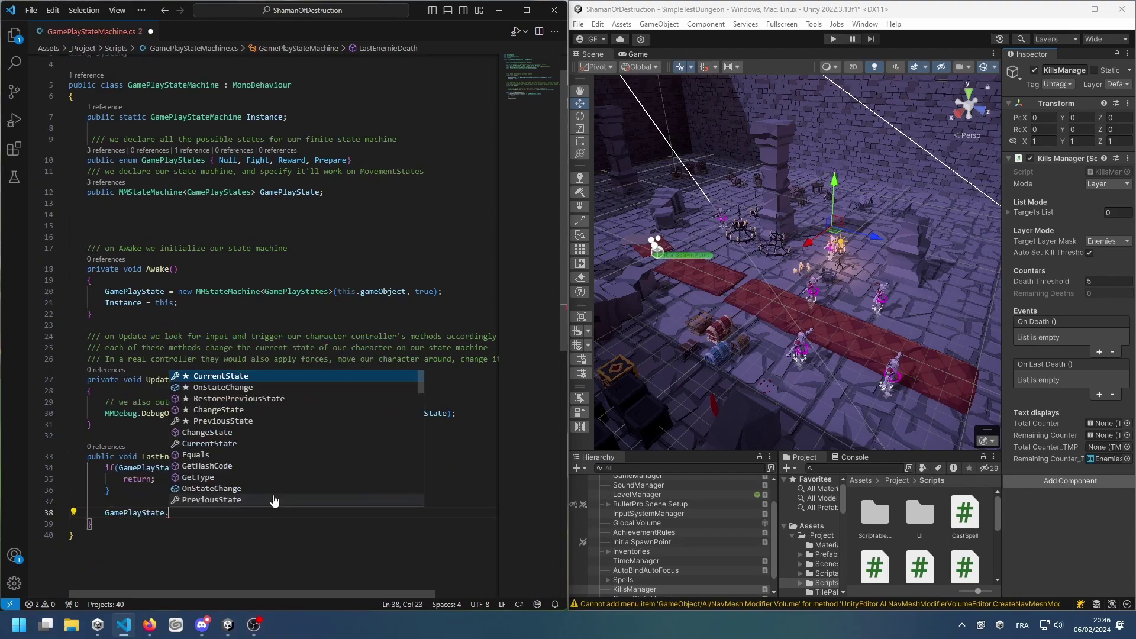
text(set)
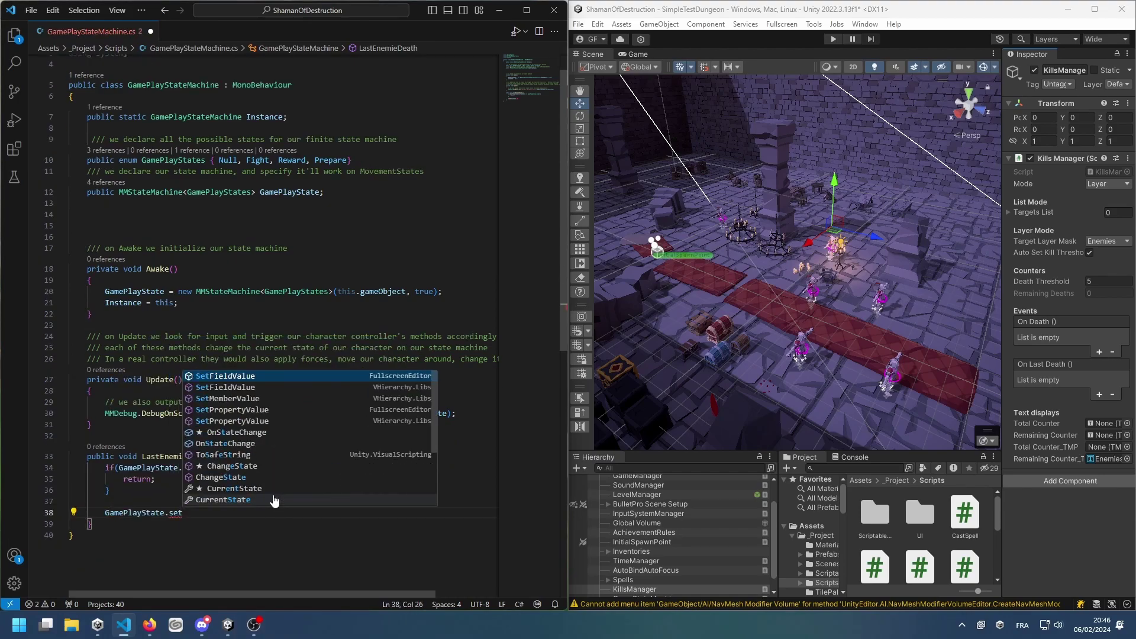
key(Down)
key(Down)
key(Down)
key(Return)
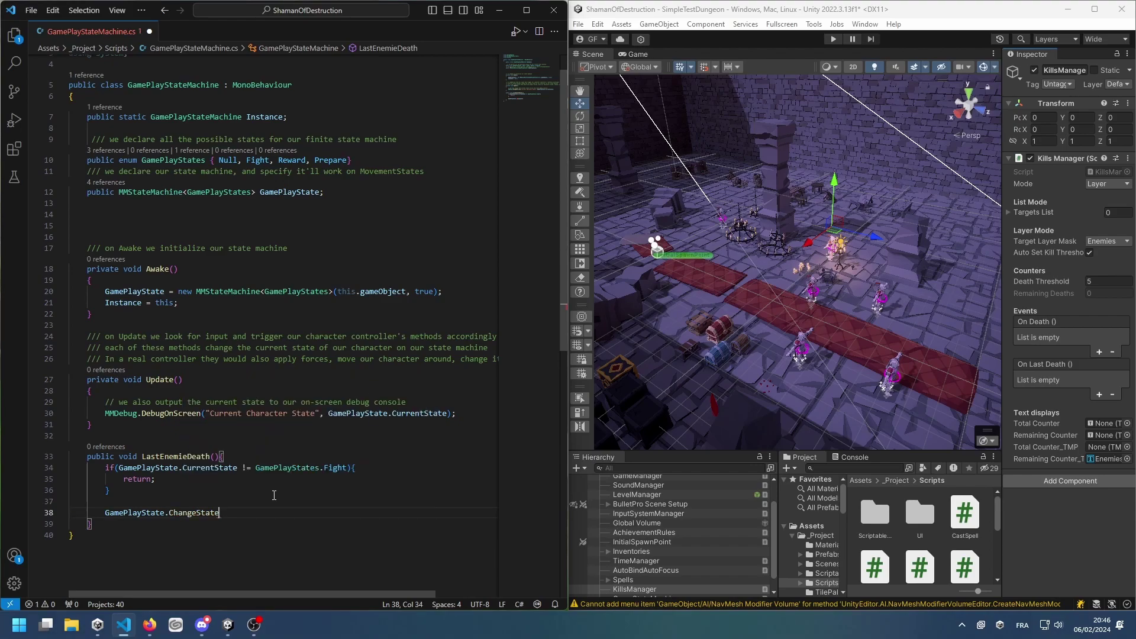
text(()
key(Down)
key(Return)
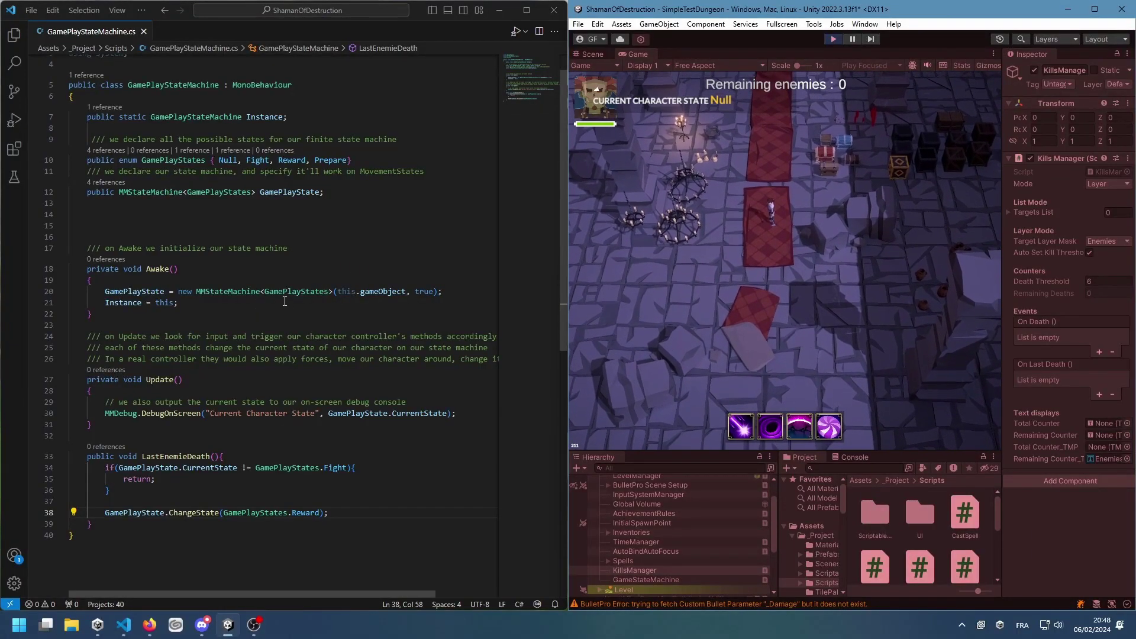
- Add GamePlayState.ChangeState(GamePlayStates.Fight); to Awake and save the script
click(211, 302)
key(Return)
text(GamePlayState.ChangeState()
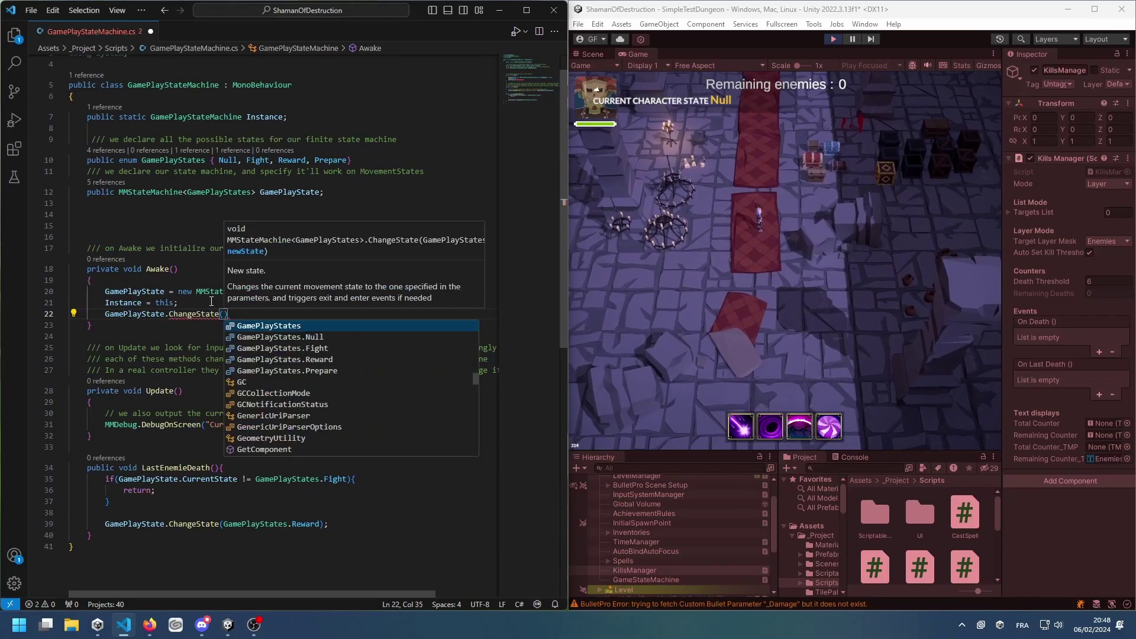
text(GamePlayStates.Fight);)
key(ctrl+s)
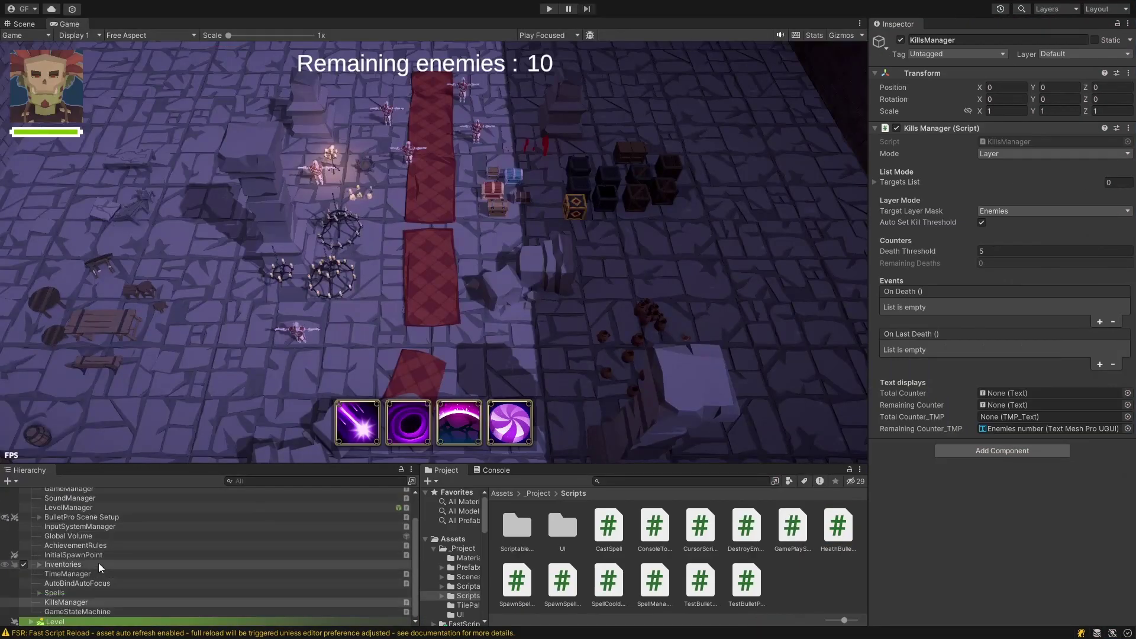
- Deactivate the PatrolAndPathfinderAI enemies in the Hierarchy and stop the playtest
click(35, 576)
double_click(132, 592)
click(132, 592)
key(shift+Down)
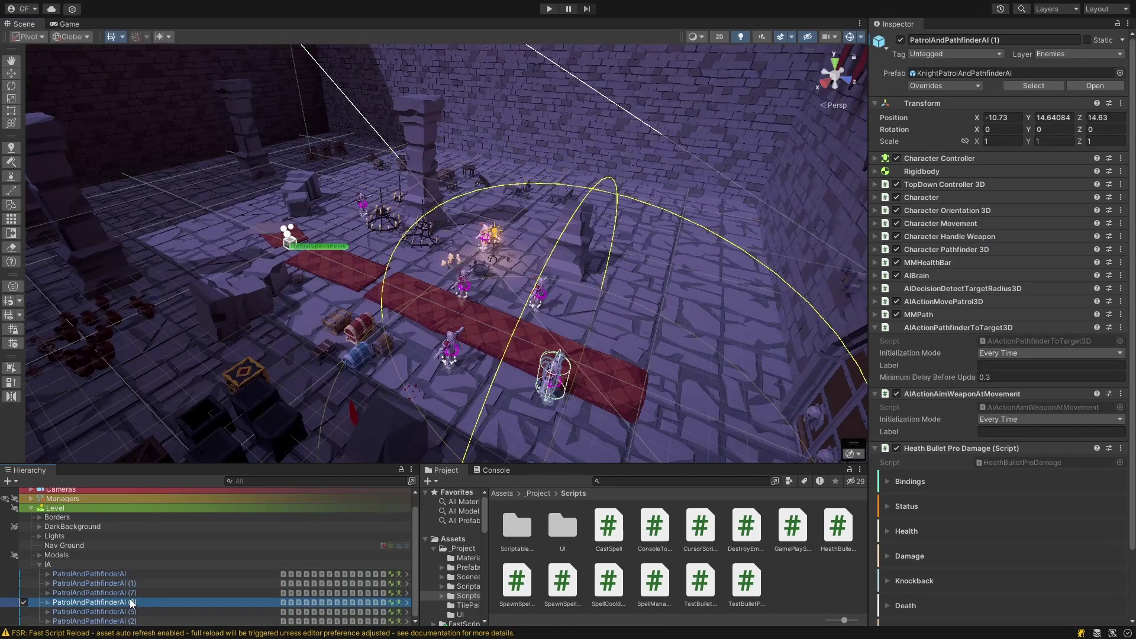
key(shift+Down)
key(shift+Down)
ctrl+click(128, 586)
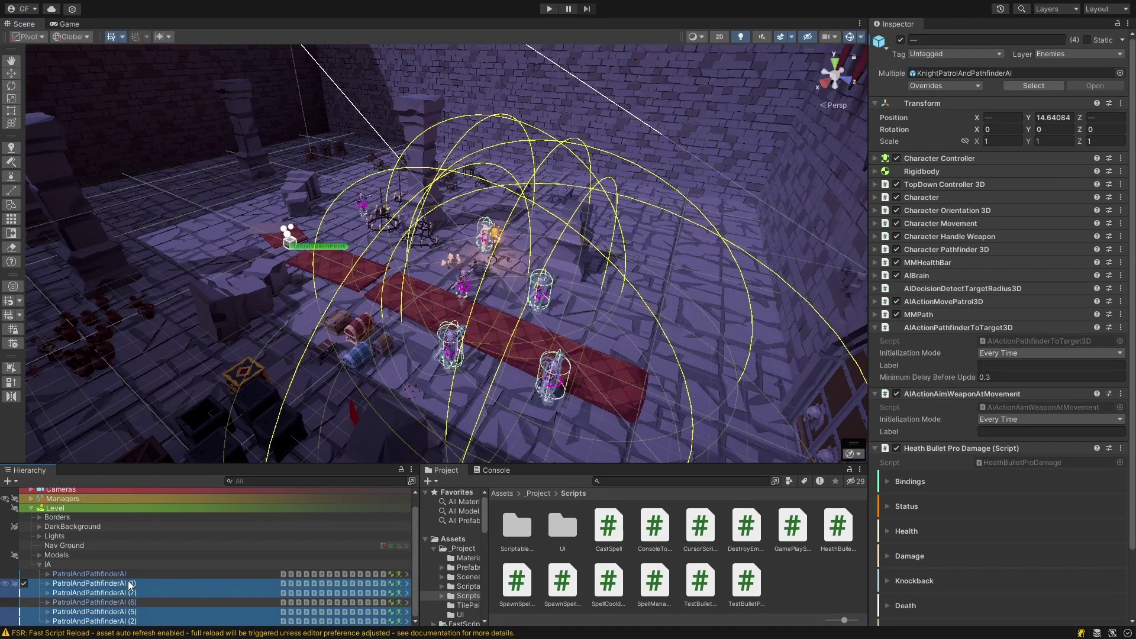
click(24, 574)
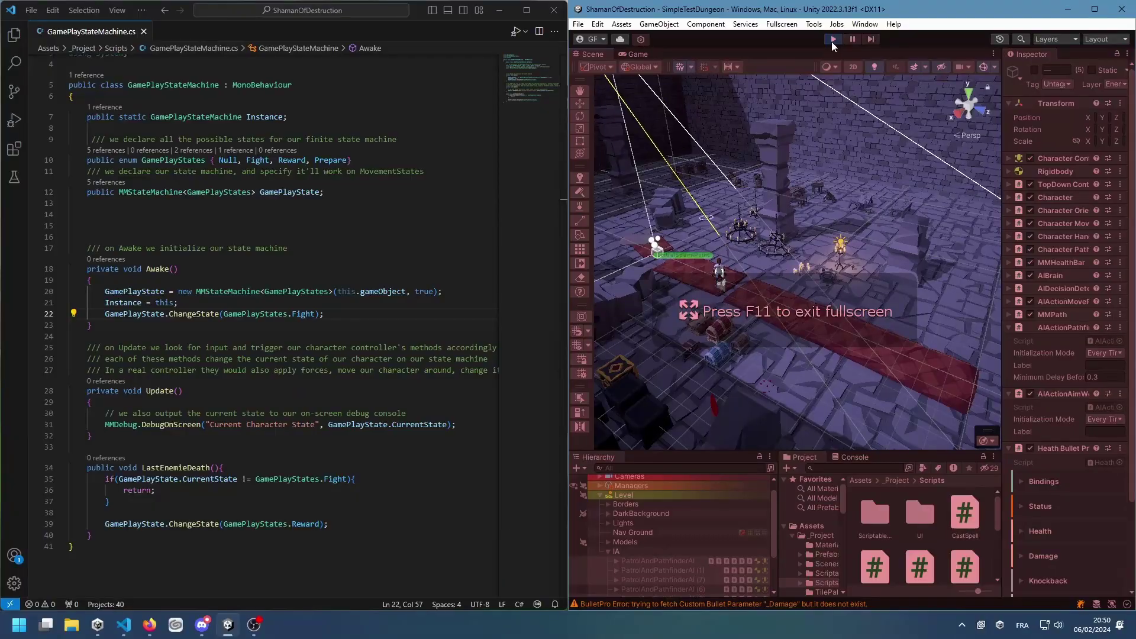
click(832, 40)
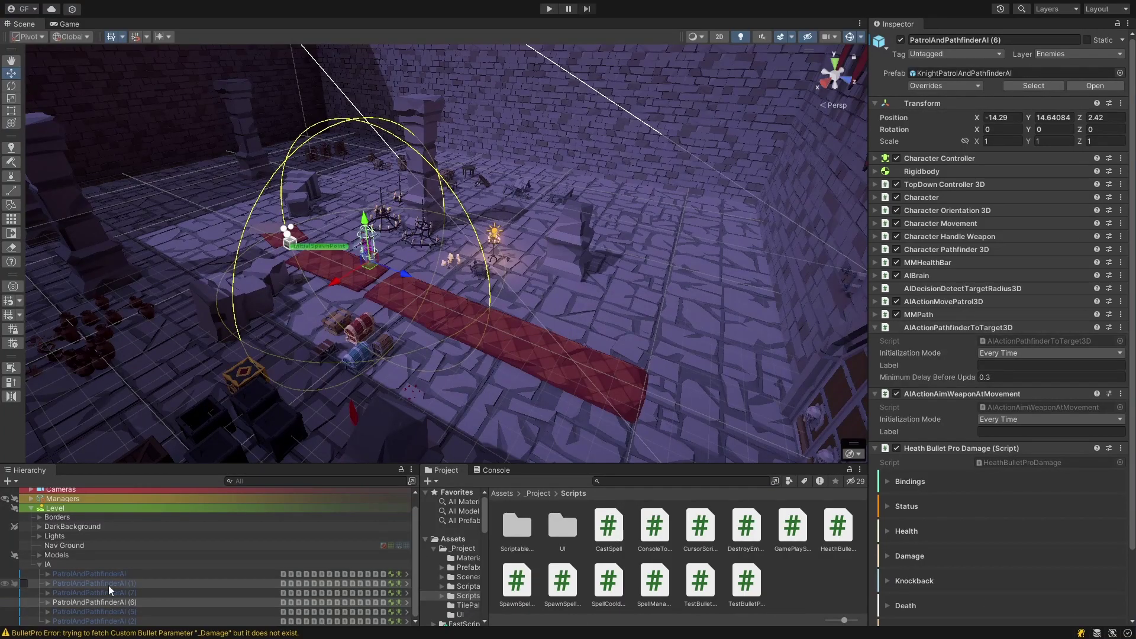
- Wire KillsManager's On Last Death to GameStateMachine's LastEnemieDeath, then run a quick playtest
click(63, 499)
click(65, 602)
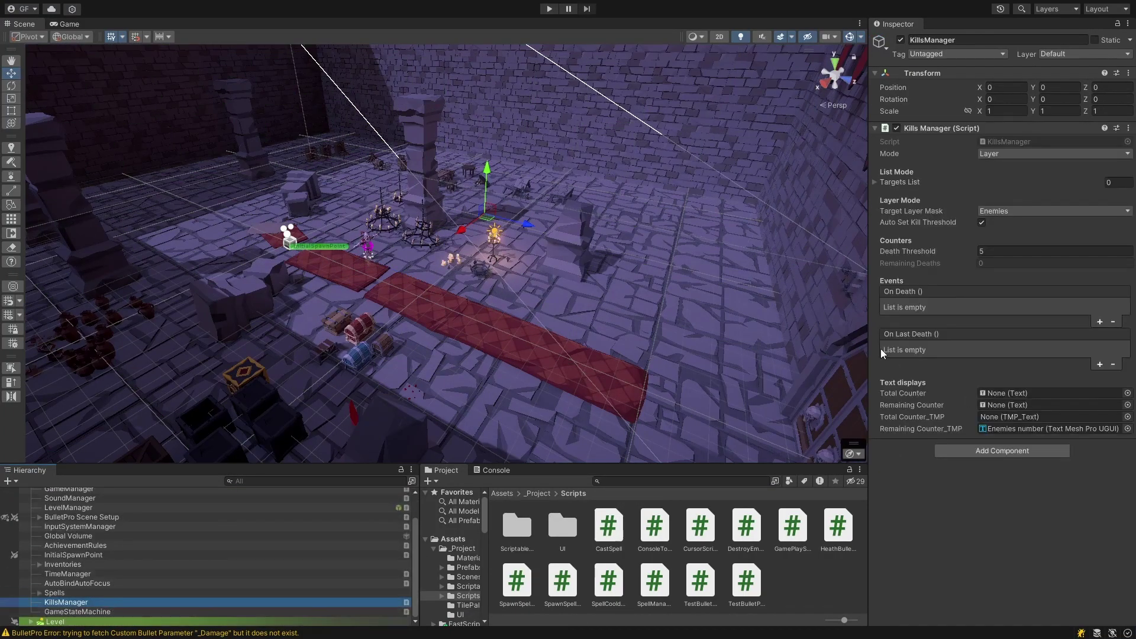
drag(77, 612, 918, 361)
click(1042, 350)
mouse_move(1018, 408)
click(937, 432)
key(ctrl+p)
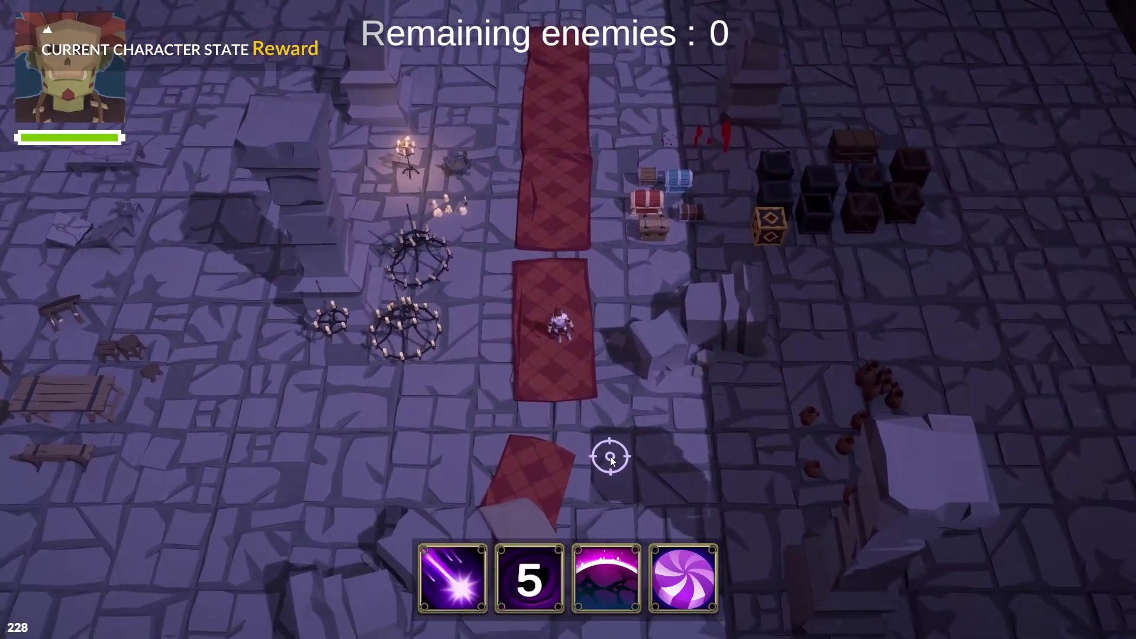
key(ctrl+p)
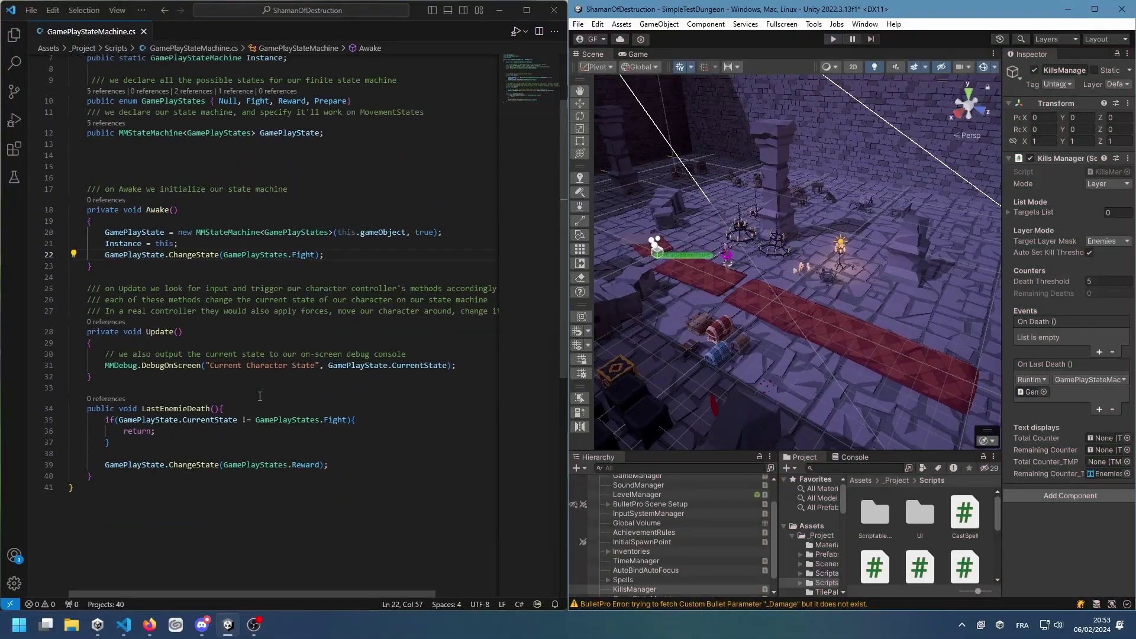
- Select GameStateMachine in the Hierarchy to show its Game Play State script in the Inspector
click(722, 342)
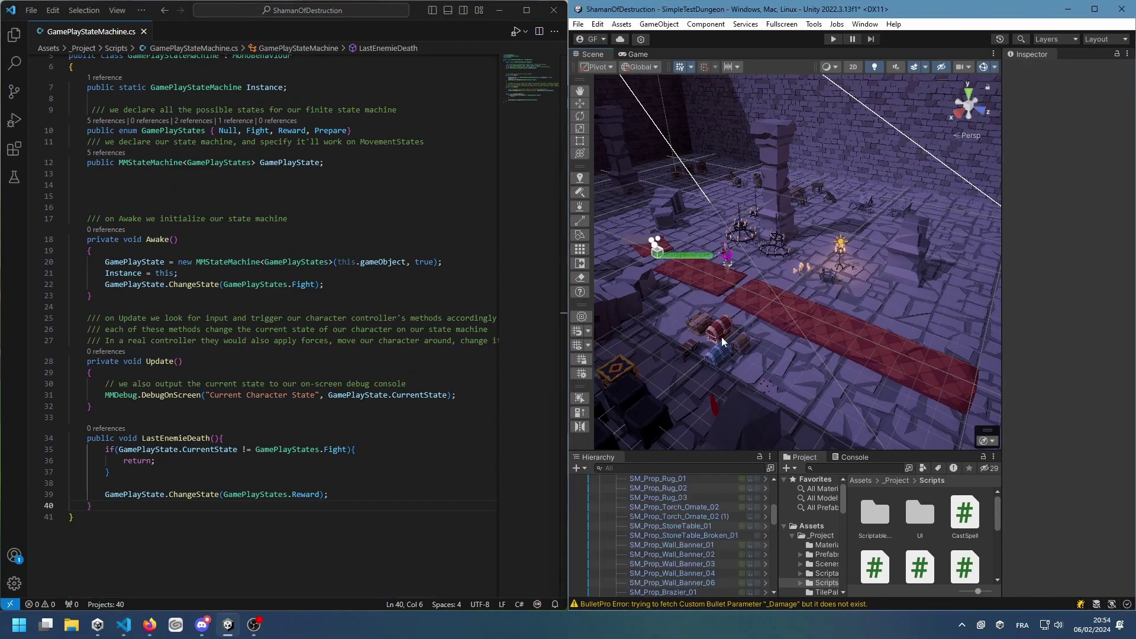
scroll(722, 341, down, 3)
click(253, 628)
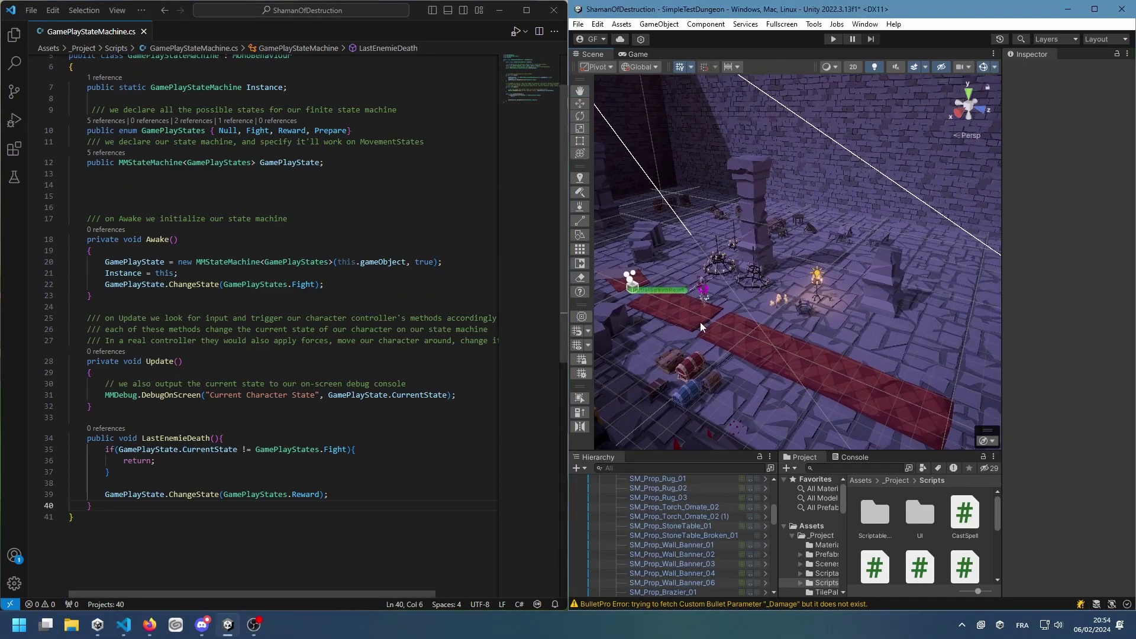
scroll(127, 478, down, 1)
click(127, 477)
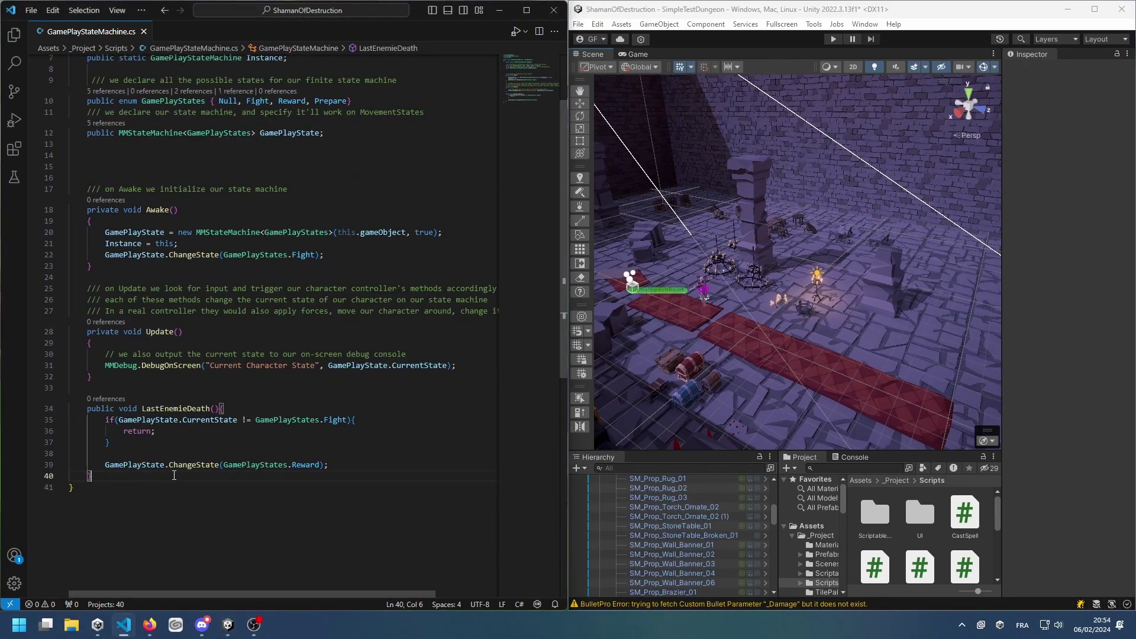
scroll(716, 568, up, 5)
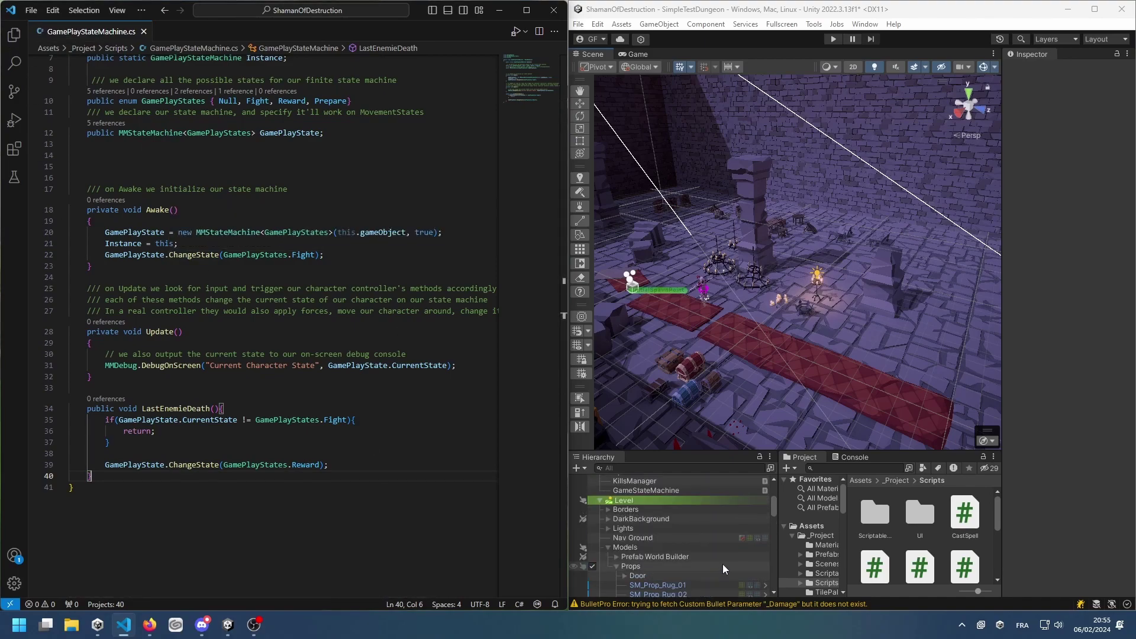
click(652, 553)
scroll(140, 500, up, 3)
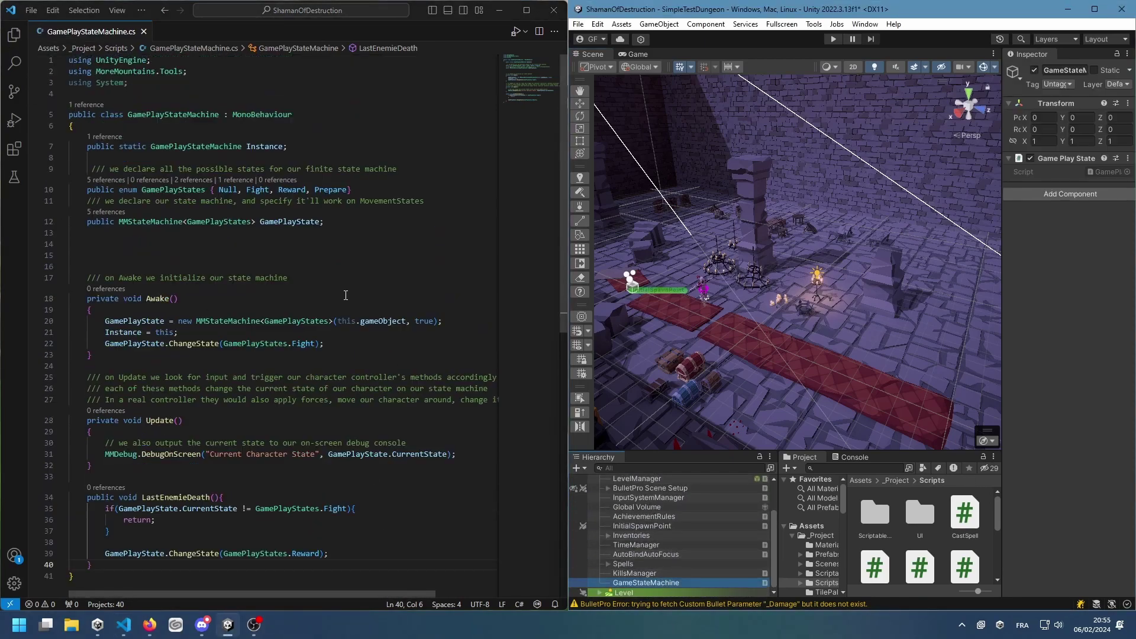
scroll(140, 500, down, 1)
click(140, 500)
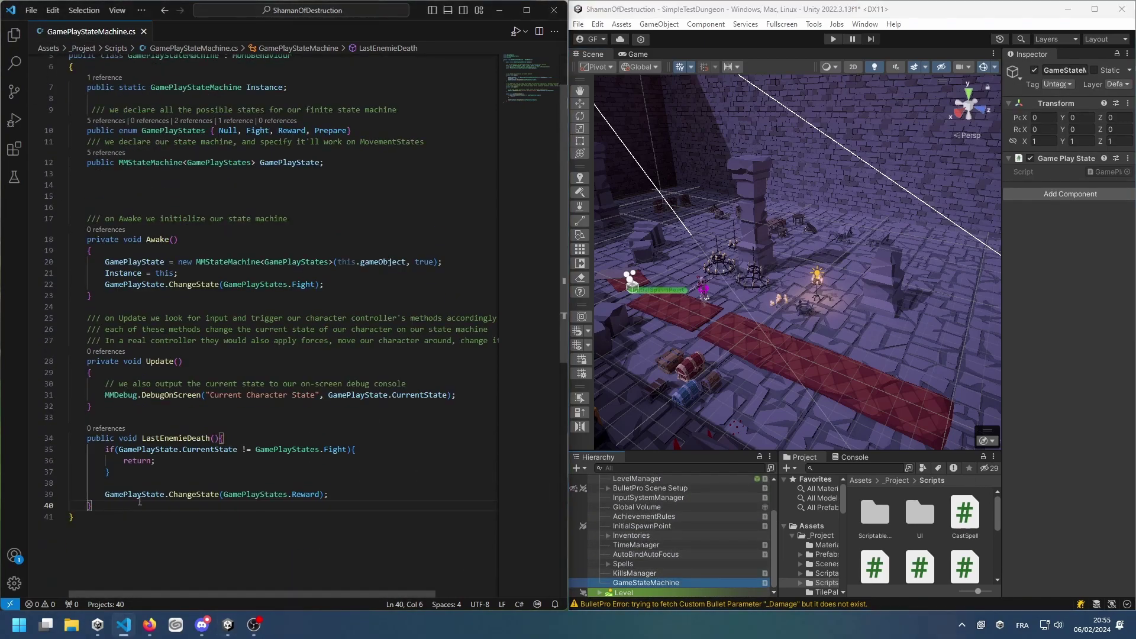
- Add a Start method that subscribes StartReward to GamePlayState.OnStateChange
click(109, 300)
text(Start)
key(Return)
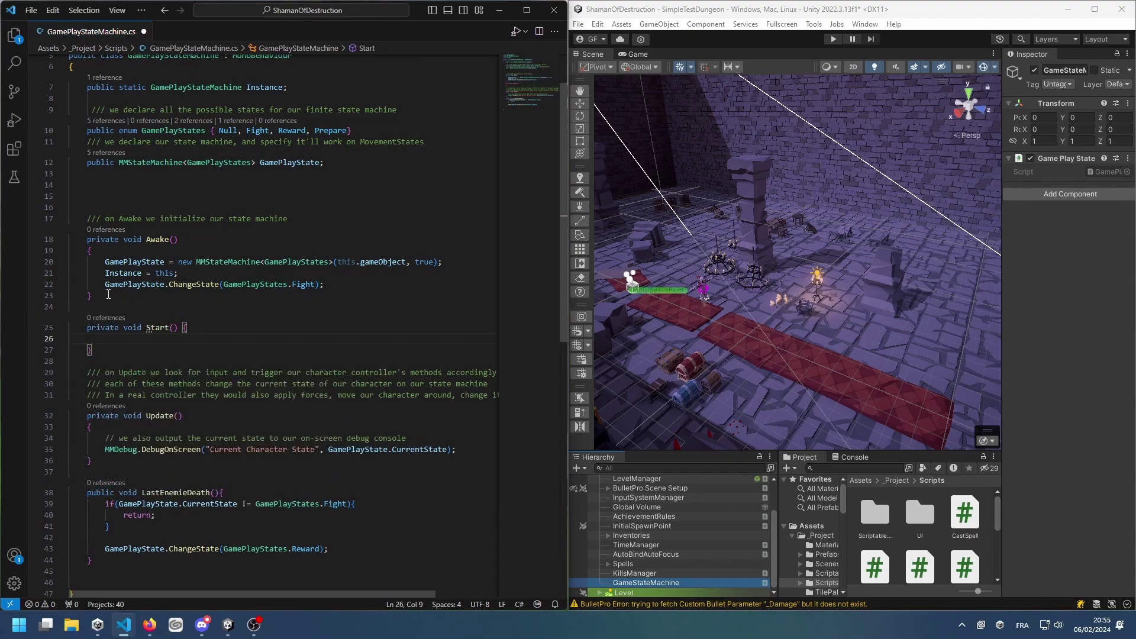
text(GamePlayState.OnStateChange)
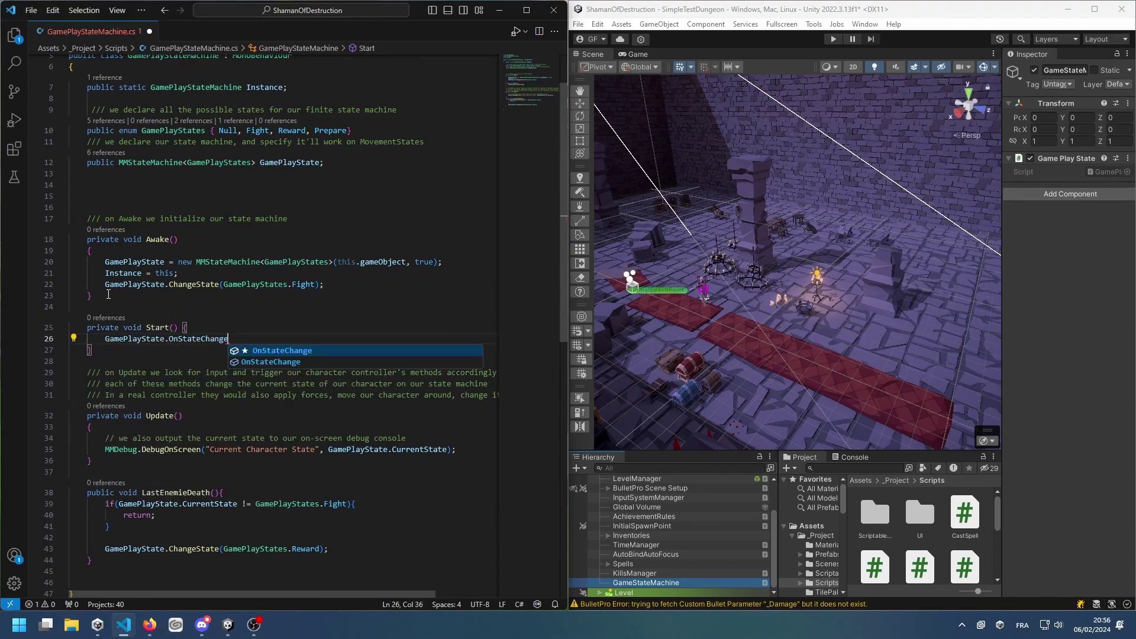
key(F12)
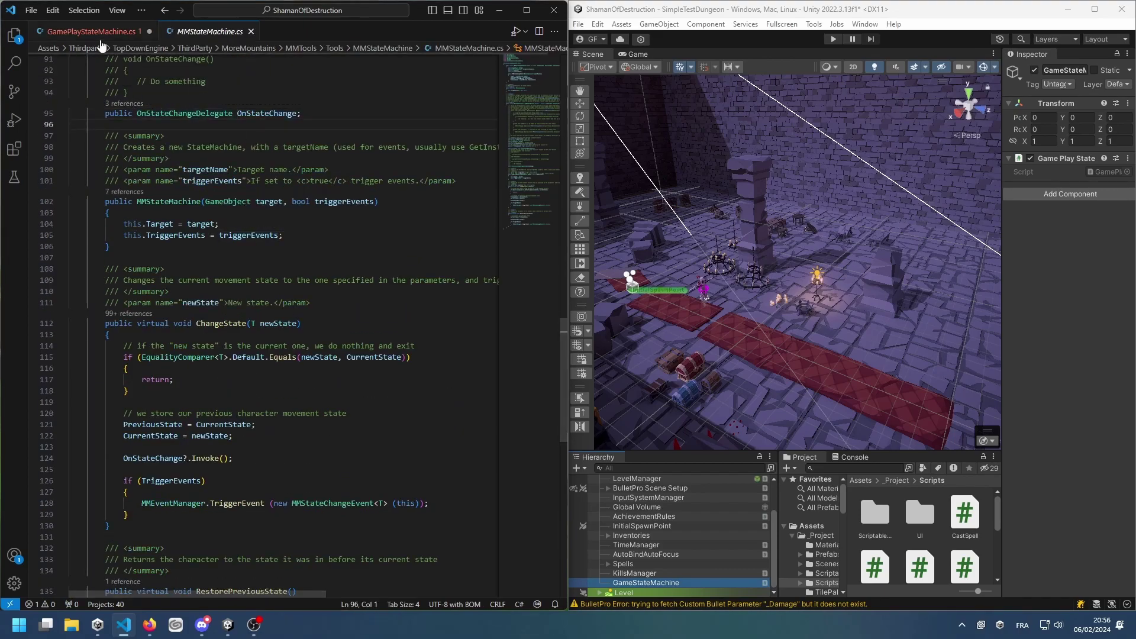
click(102, 35)
text(+=)
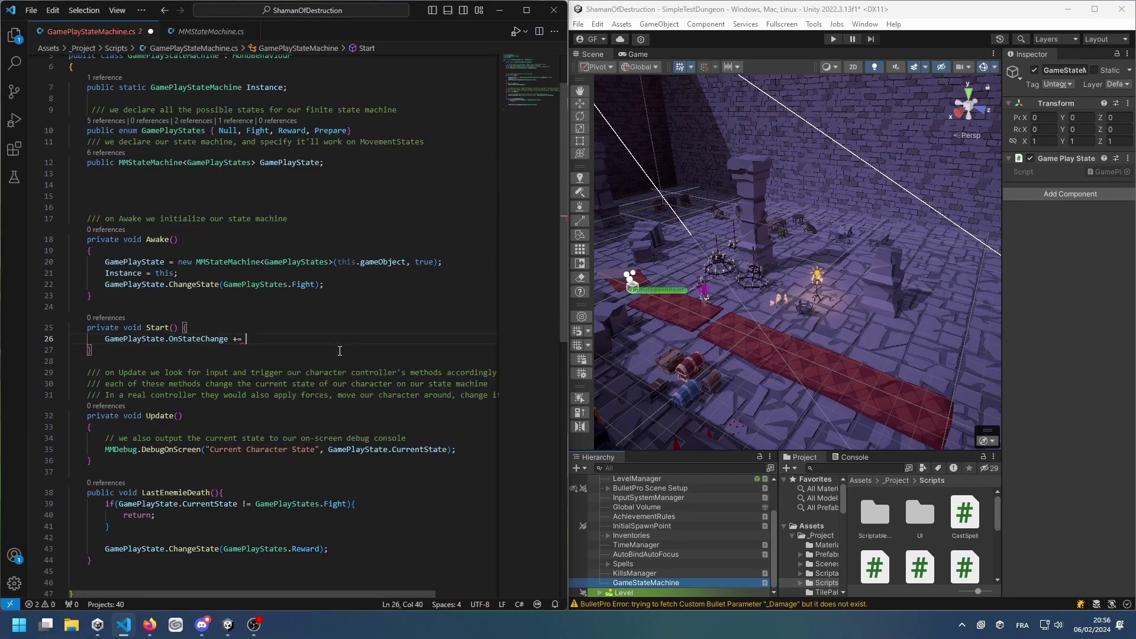
scroll(340, 351, down, 2)
- Write StartReward checking for Reward with a 3-second TimerState back to Fight, save, and replay
click(101, 501)
key(Return)
key(Return)
text(private void StartReward(){)
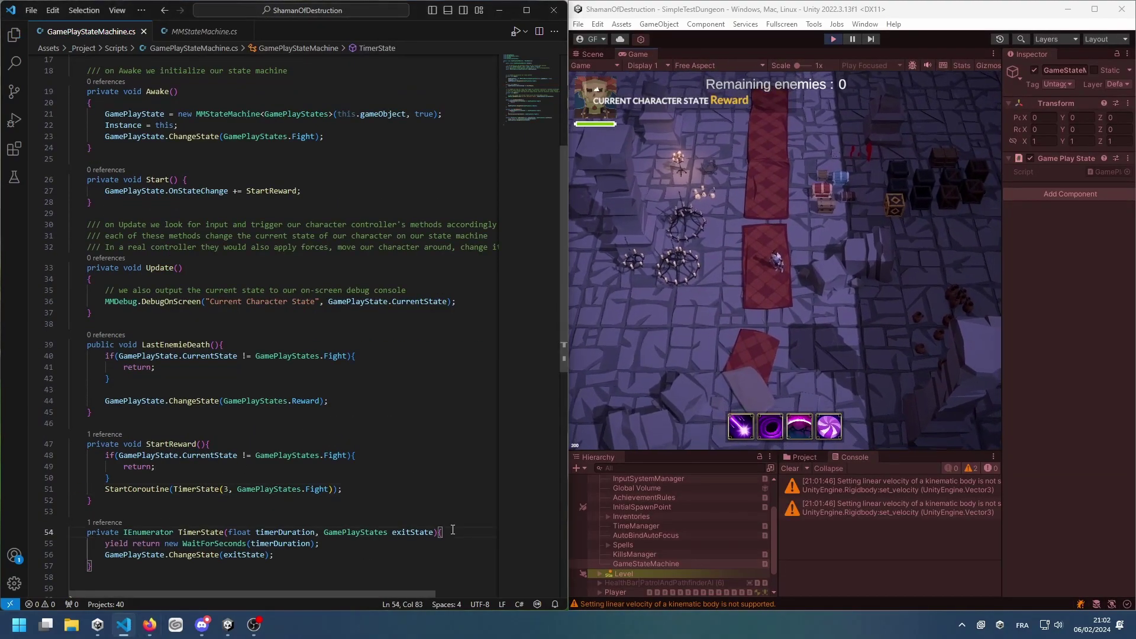
double_click(335, 455)
text(Reward)
key(ctrl+s)
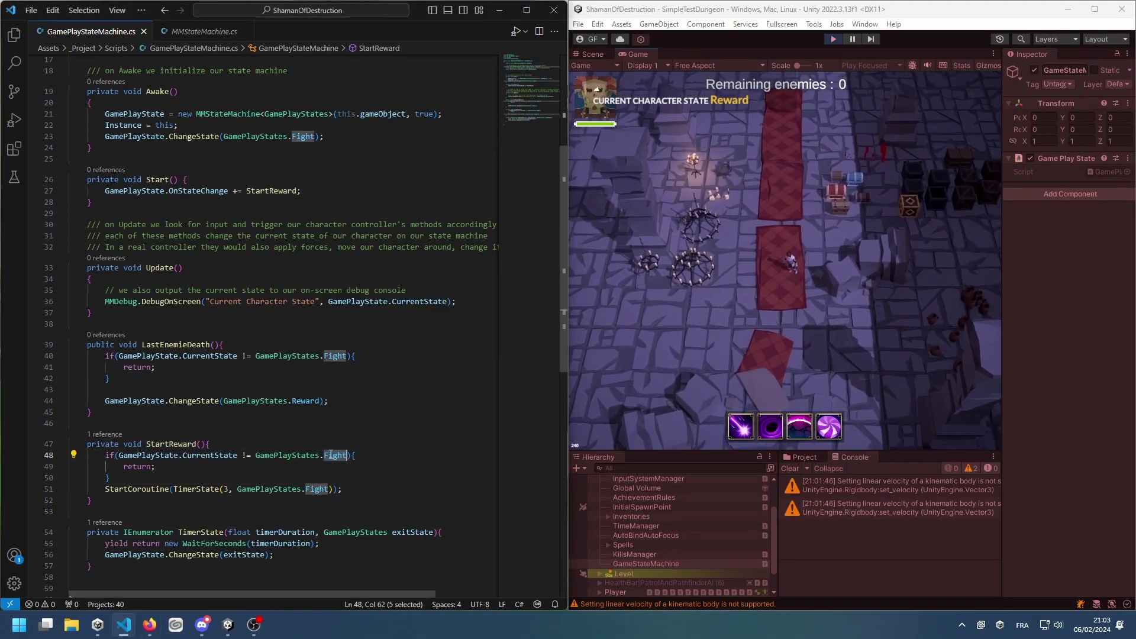
click(834, 39)
click(835, 39)
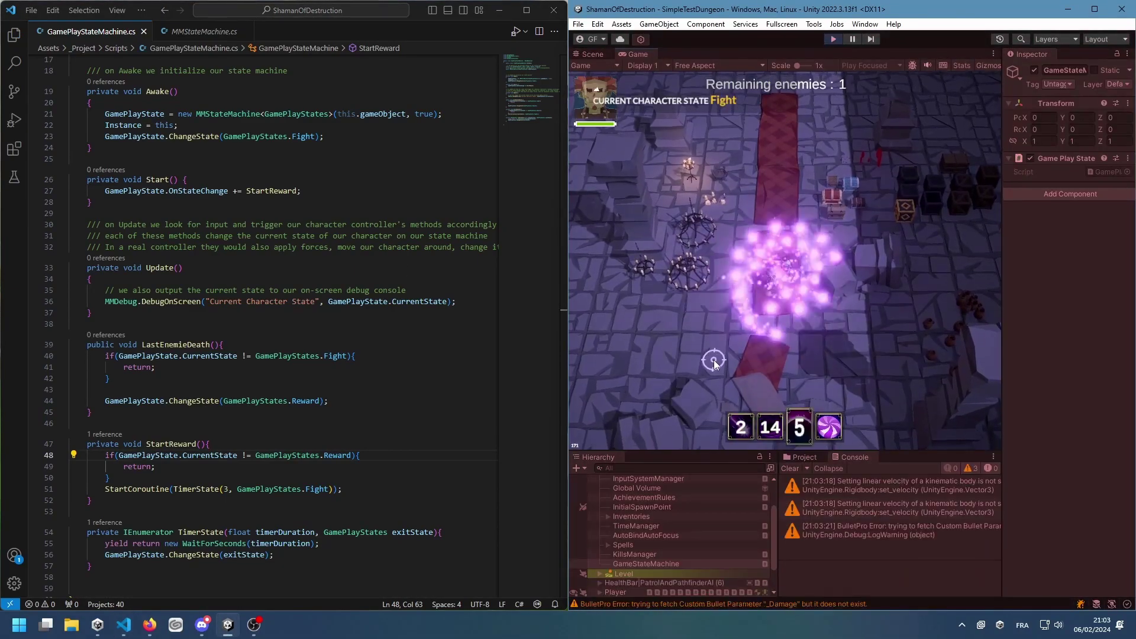
- Duplicate the StartReward method as the basis for StartFight
drag(69, 384, 68, 461)
key(ctrl+c)
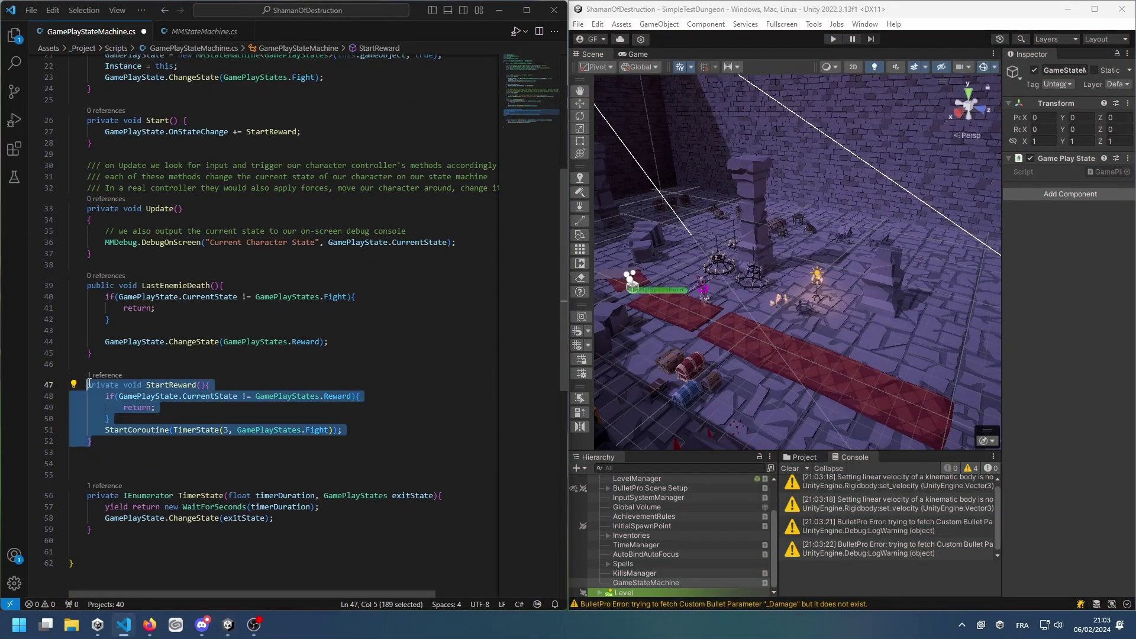
click(69, 473)
key(ctrl+v)
click(195, 470)
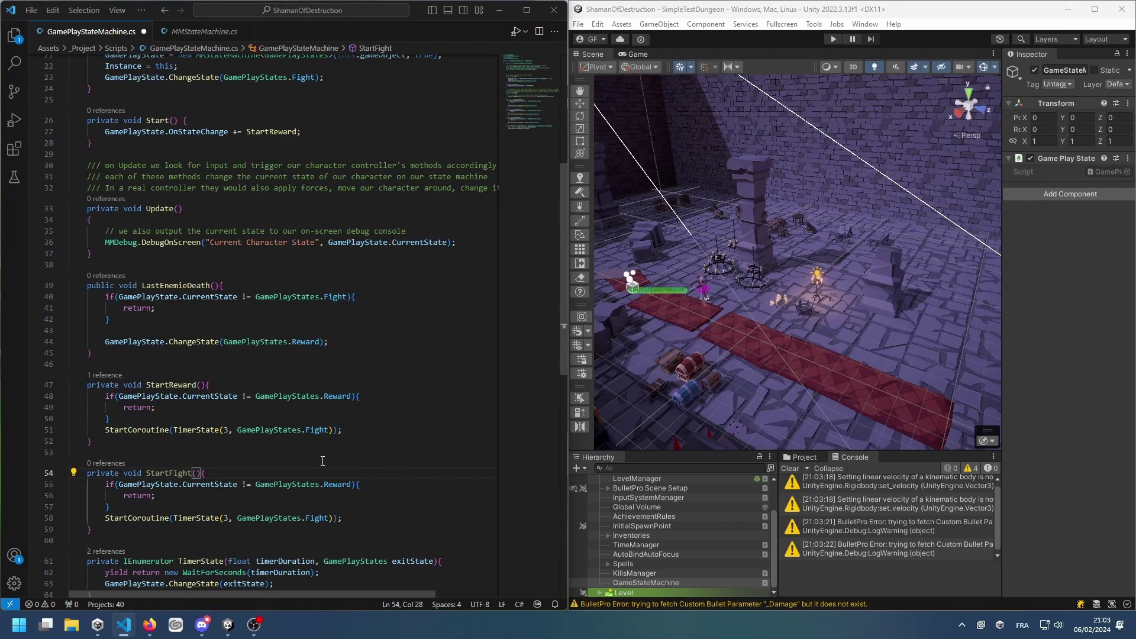
- Add a [SerializeField] private GameObject enemiePrefab field below GamePlayState
scroll(350, 521, up, 7)
click(339, 233)
key(Return)
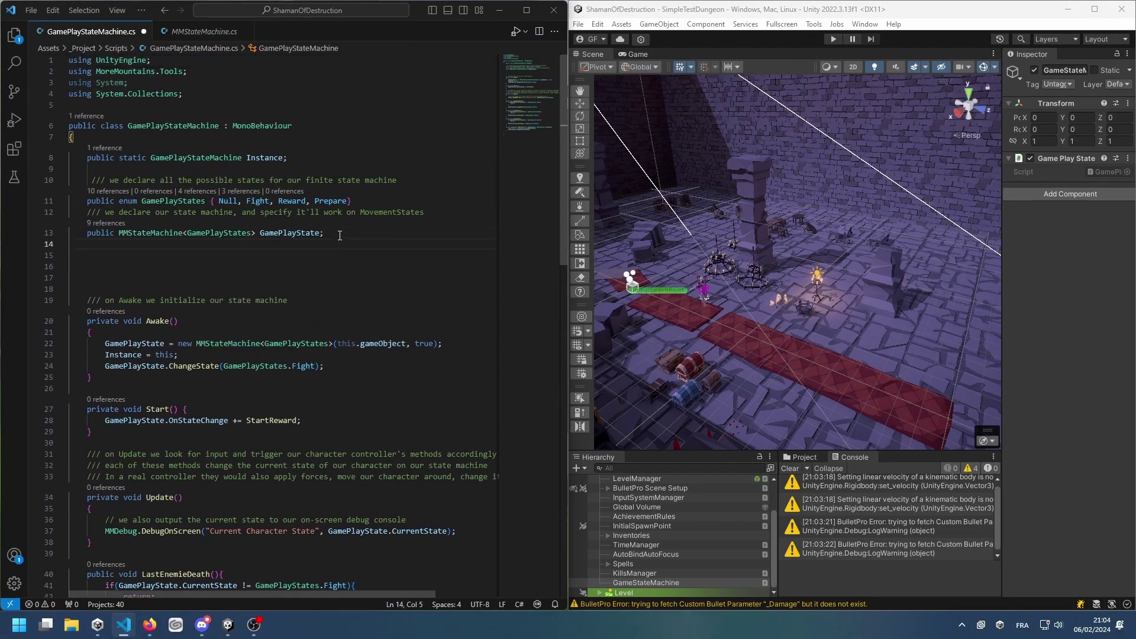
text([SerializeField] private ;GameObject Enemie;)
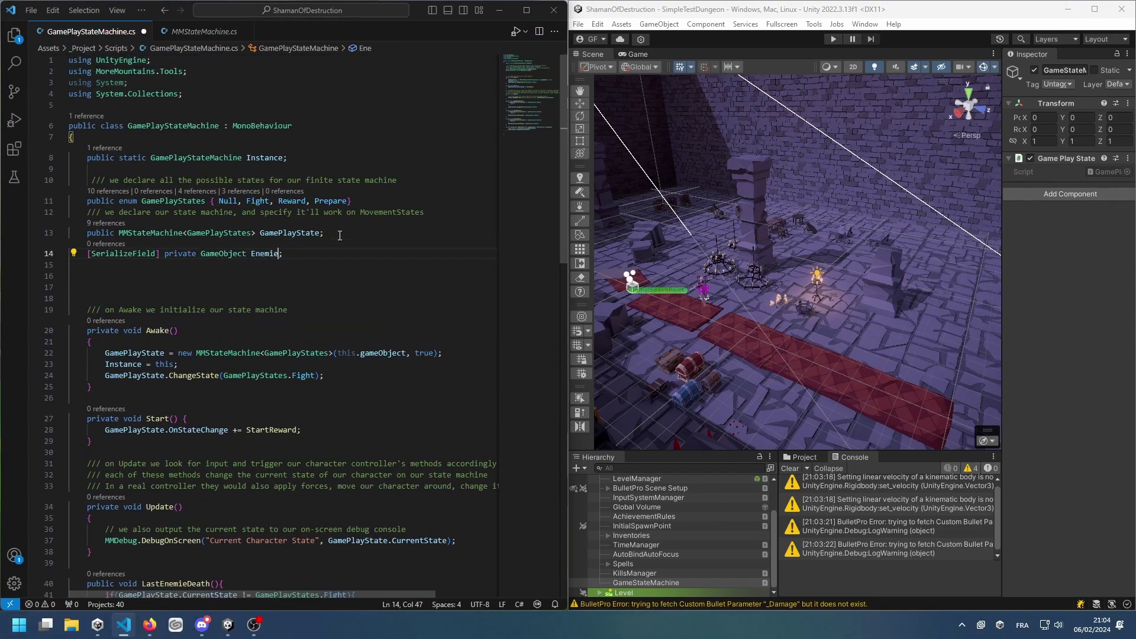
- Make StartFight call Instantiate(enemiePrefab) and save the script
scroll(291, 256, down, 10)
click(127, 391)
key(Return)
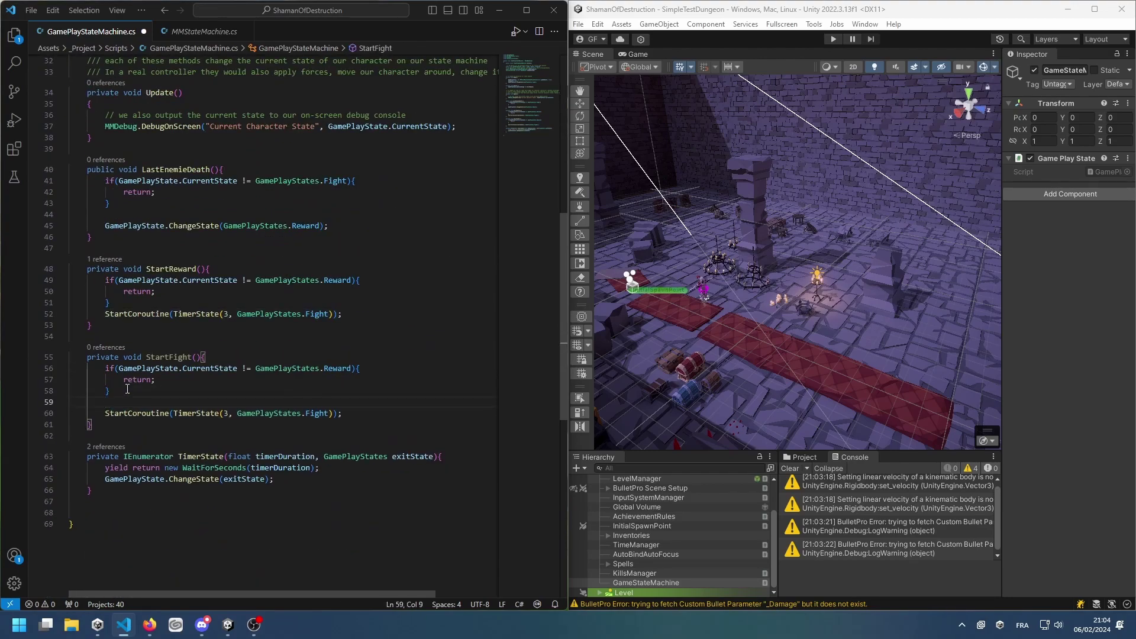
text(Instantiate()
key(Tab)
text())
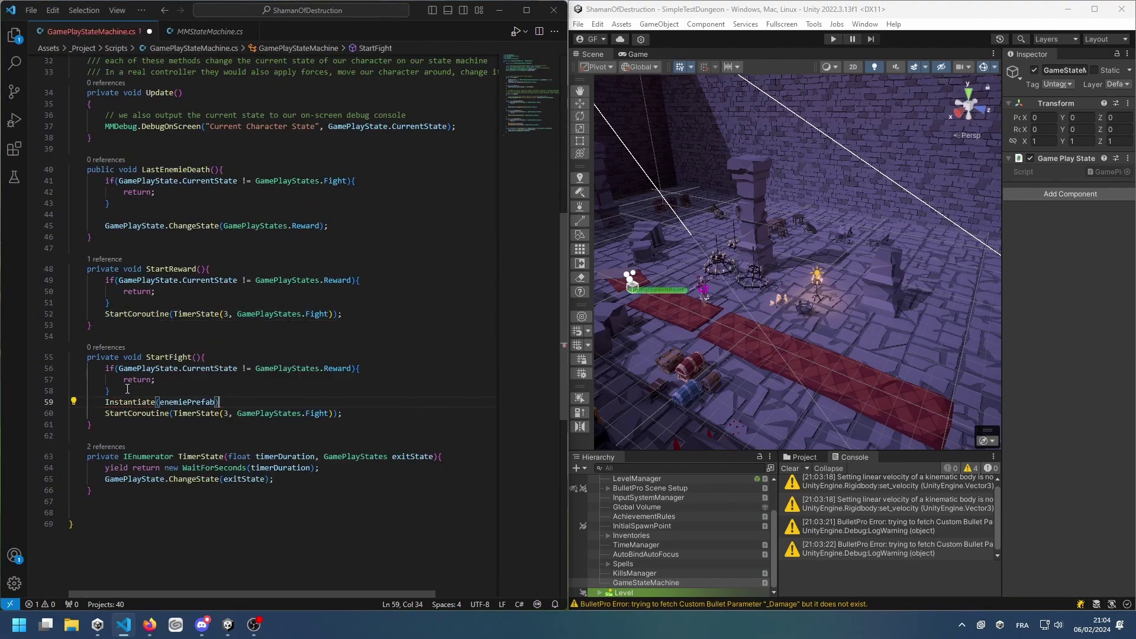
key(ctrl+s)
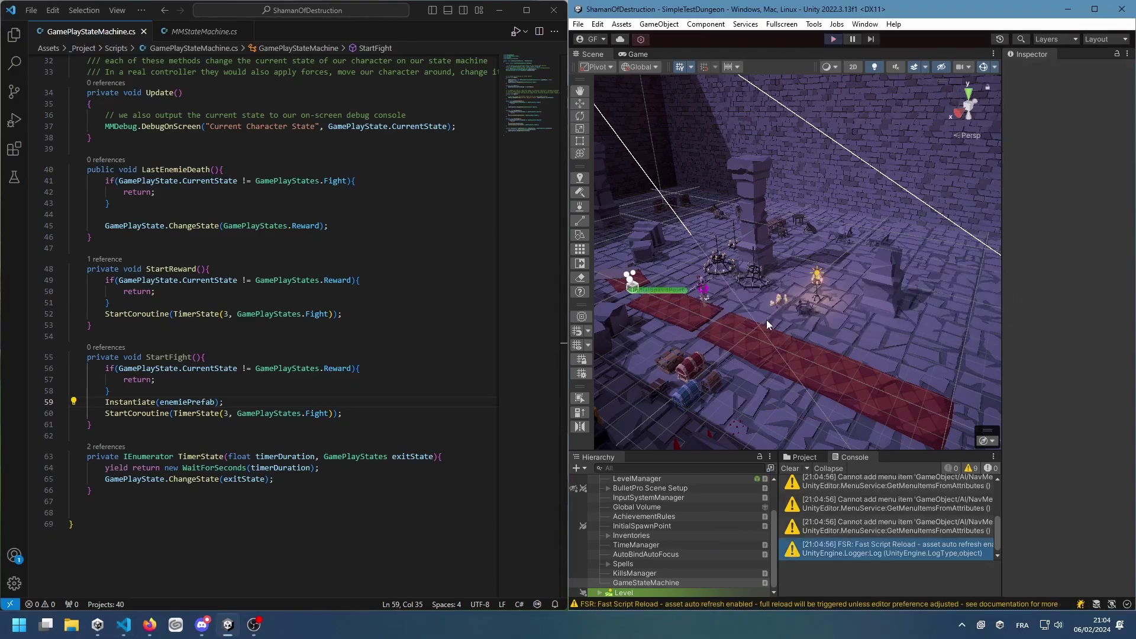
- After a playtest, make StartFight check Fight, drop its StartCoroutine, and subscribe it to OnStateChange
key(ctrl+p)
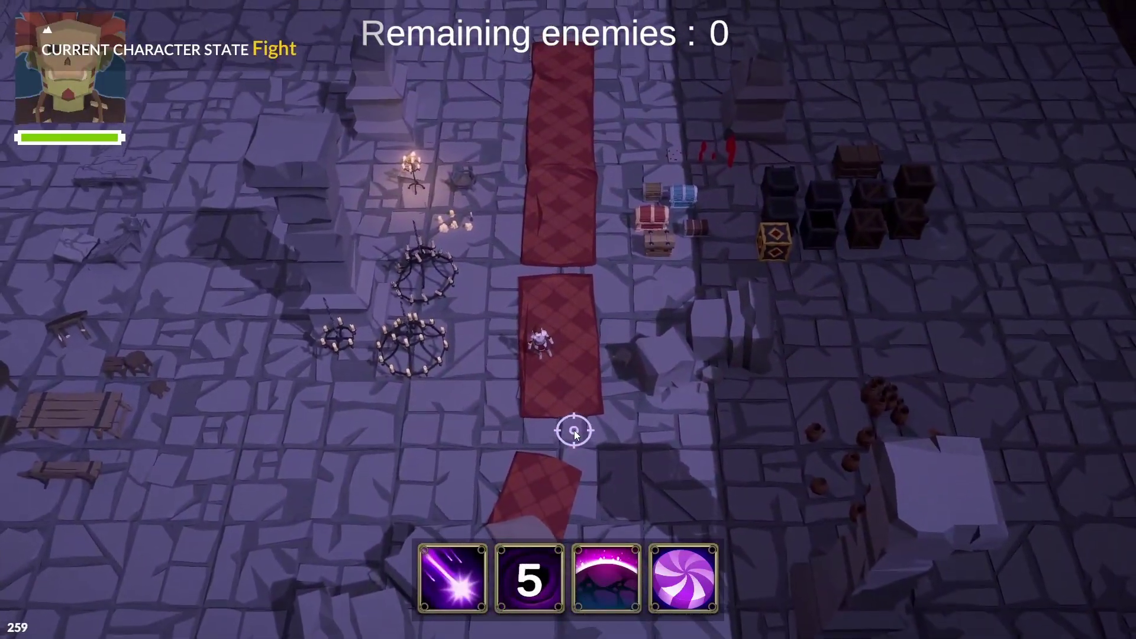
key(F10)
double_click(344, 367)
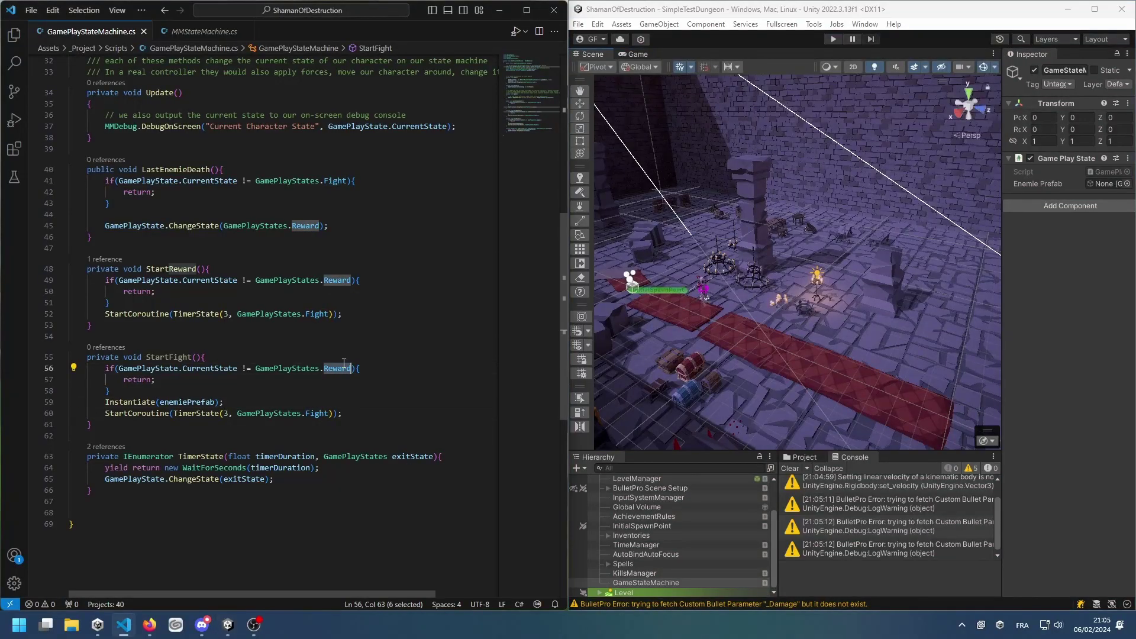
key(ctrl+x)
scroll(312, 185, up, 5)
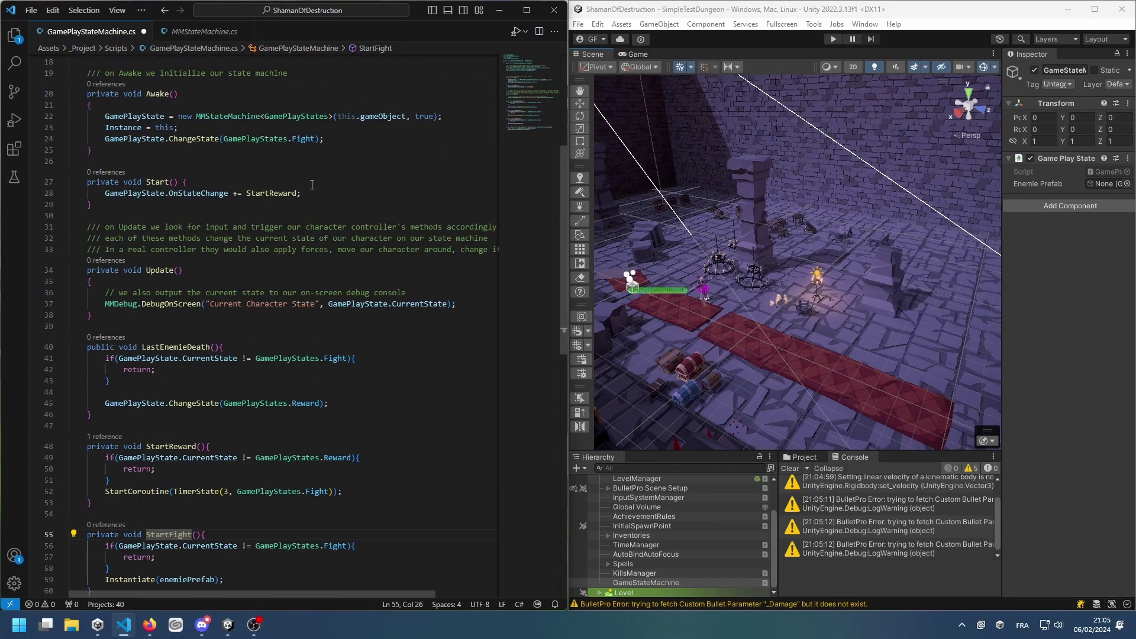
key(shift+alt+Down)
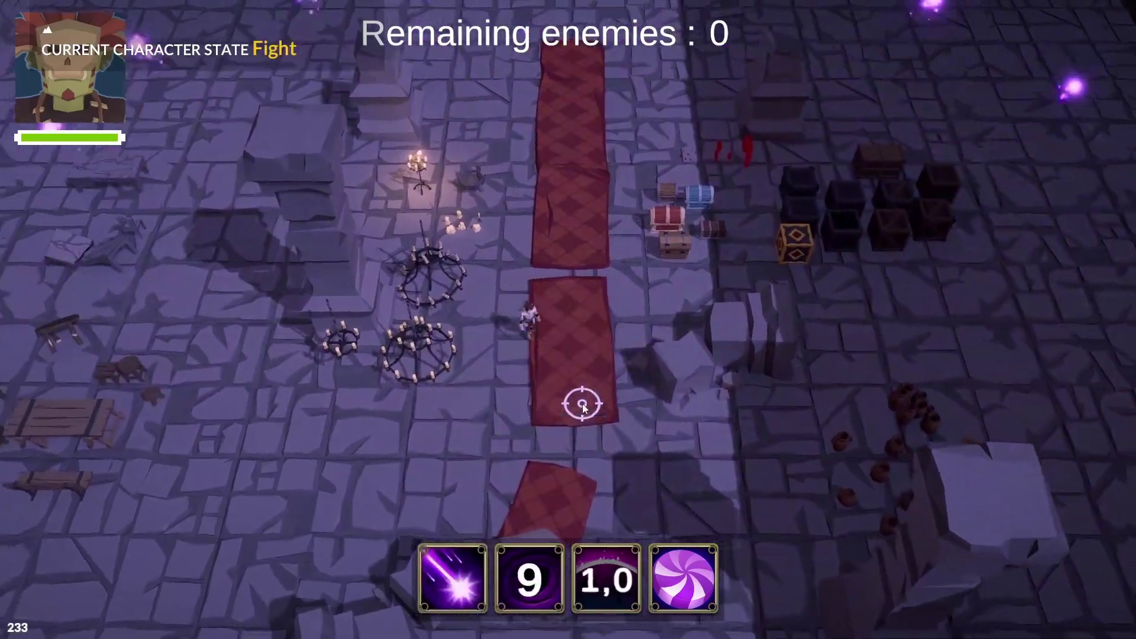
key(ctrl+p)
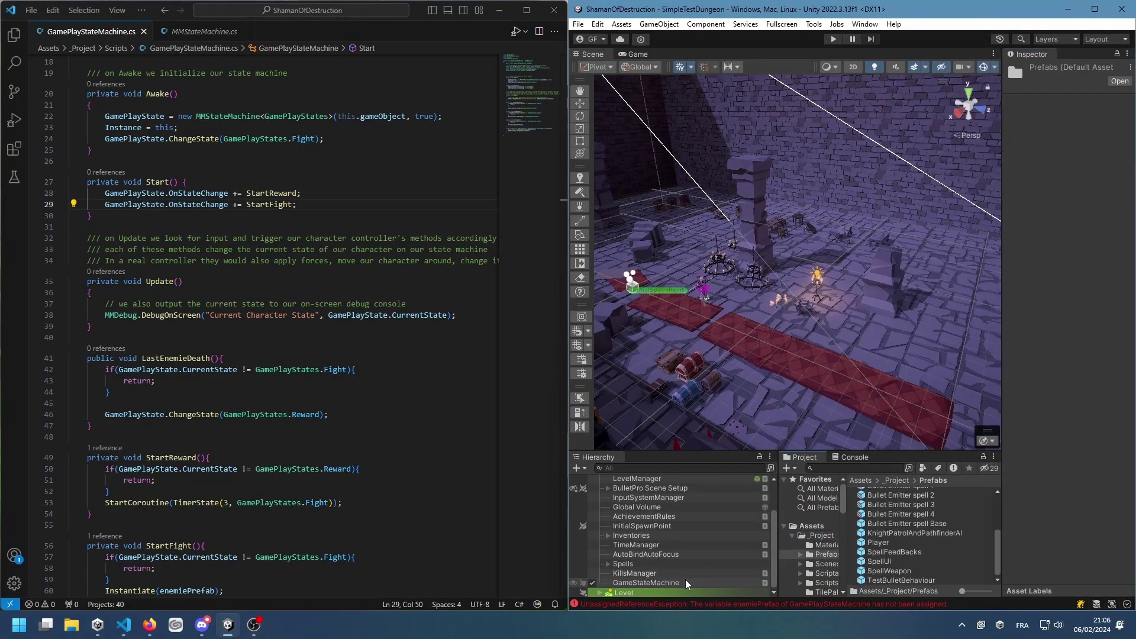
- Assign the KnightPatrolAndPathfinderAI prefab as Enemie Prefab and start a playtest
drag(768, 586, 979, 485)
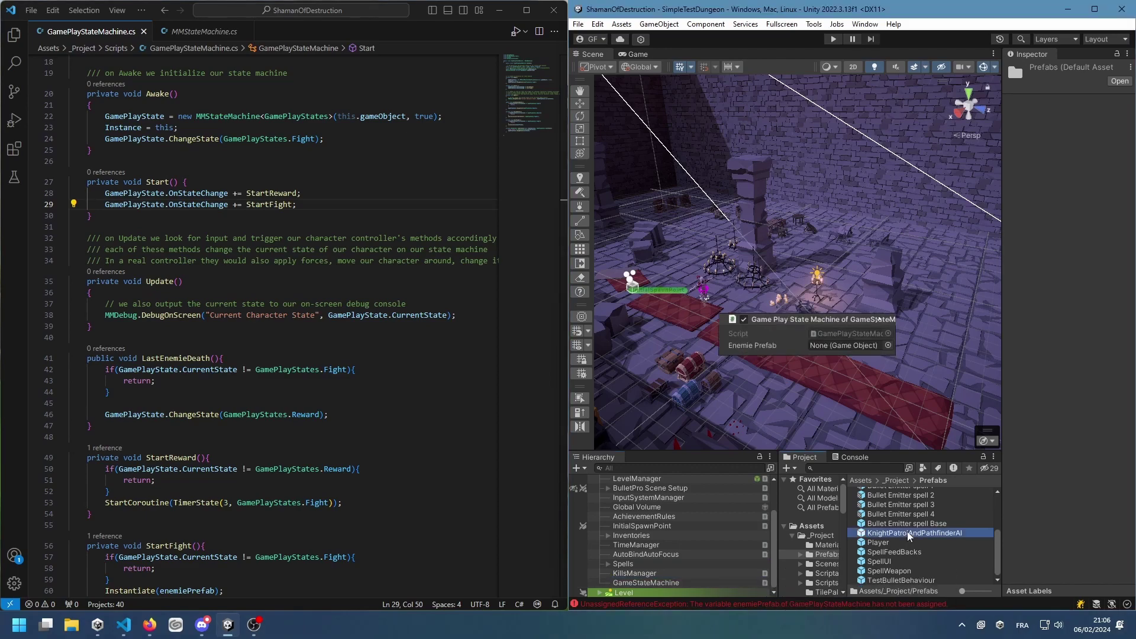
key(ctrl+p)
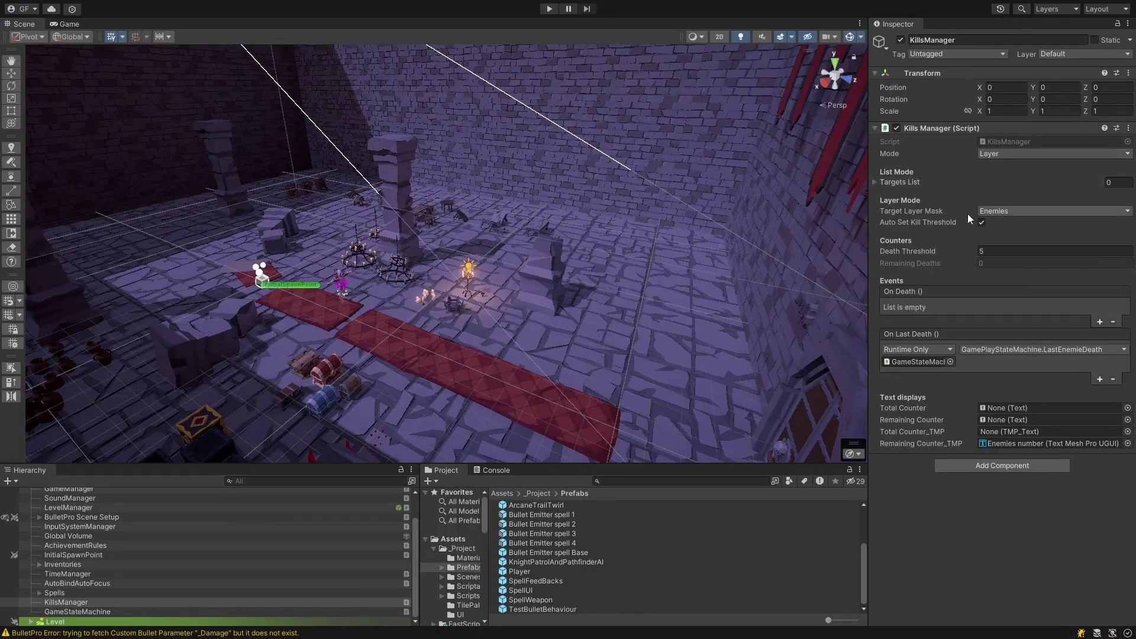
- Add the knight clone to KillsManager's Targets List, disable Auto Set Kill Threshold, choose List mode, then stop
click(549, 8)
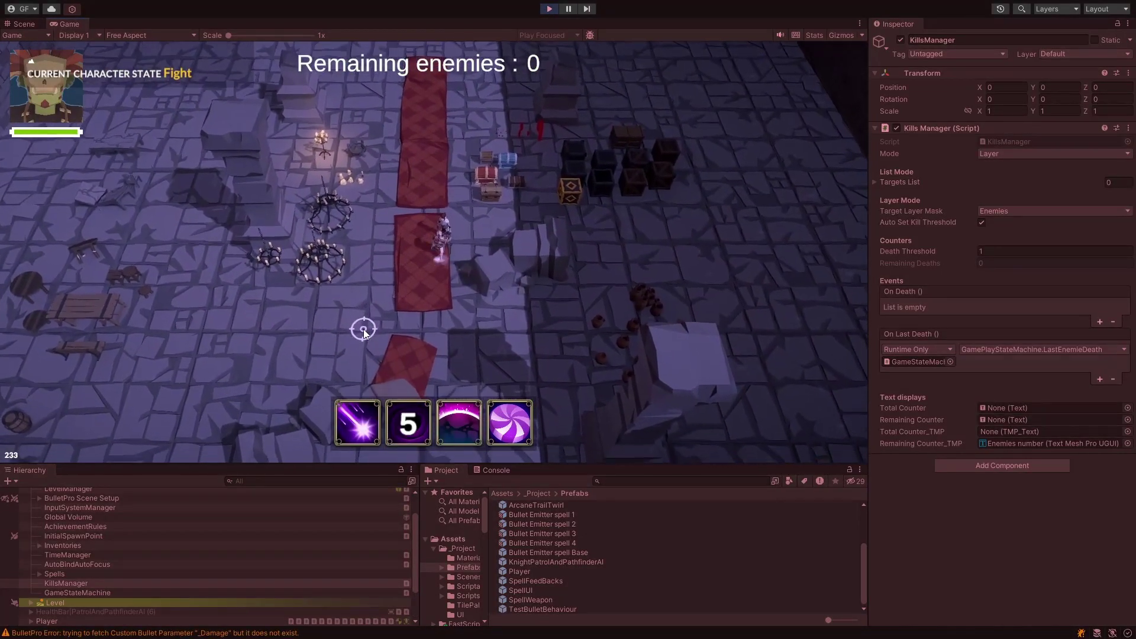
click(989, 251)
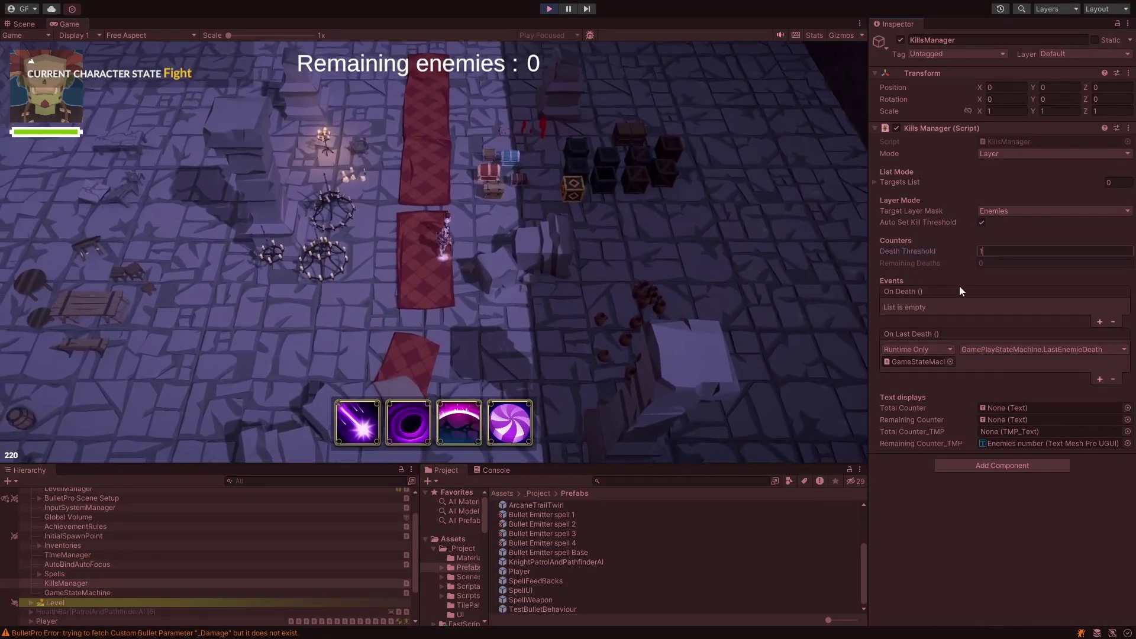
click(900, 182)
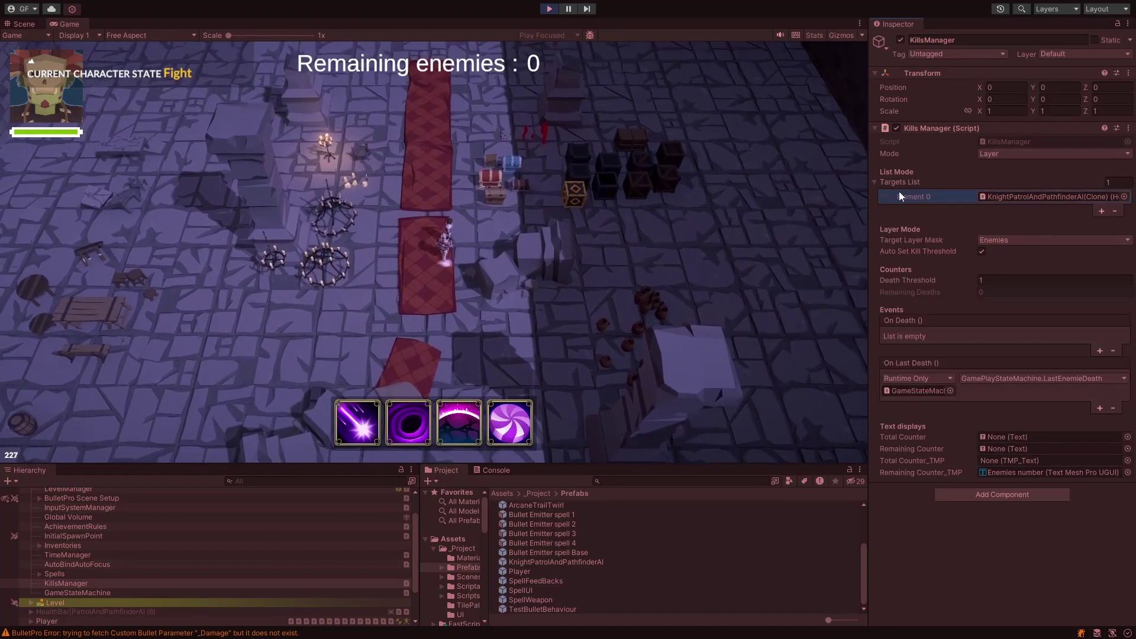
click(982, 251)
click(1006, 240)
click(1008, 154)
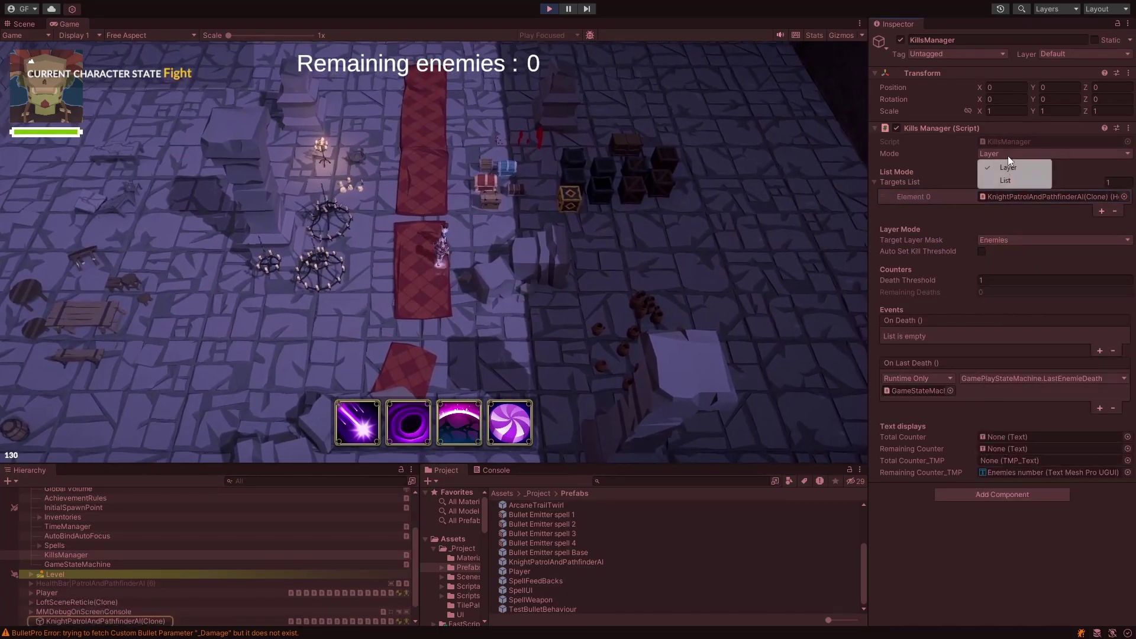
click(1006, 180)
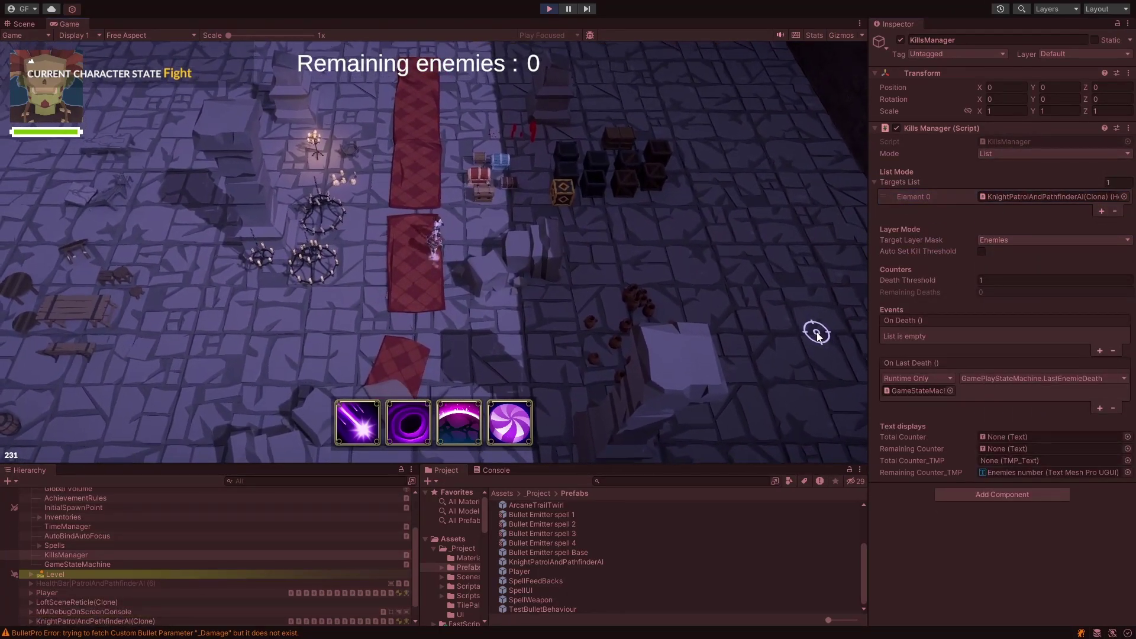
click(551, 10)
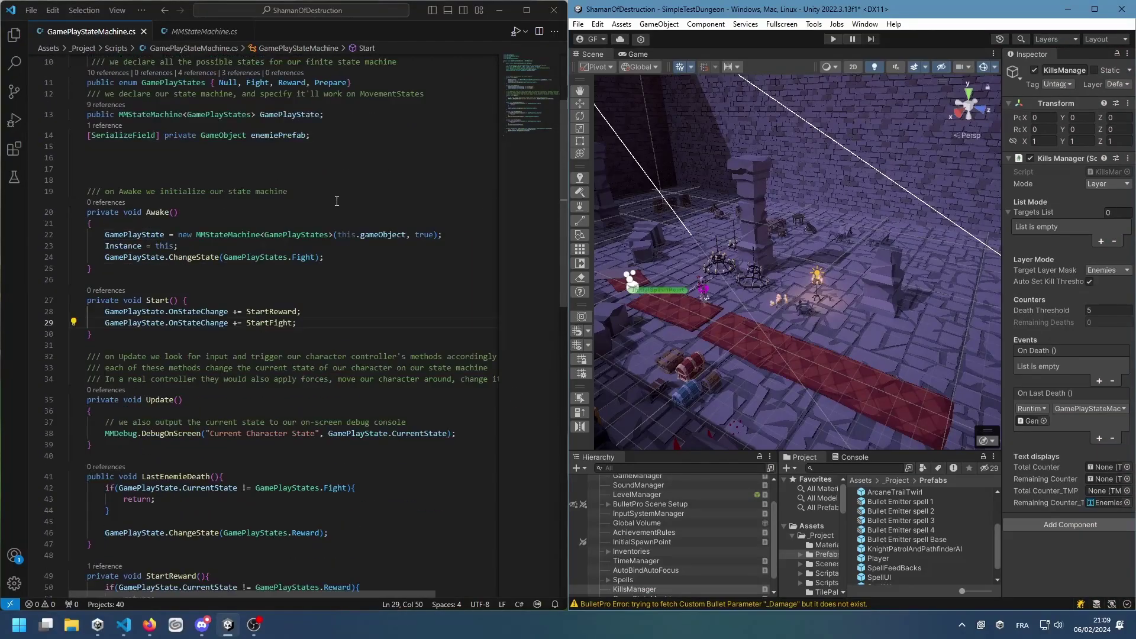
- Add a [SerializeField] private KillsManager killsManager field, save, and check it on GameStateMachine in Unity
text(SerializeField] private )
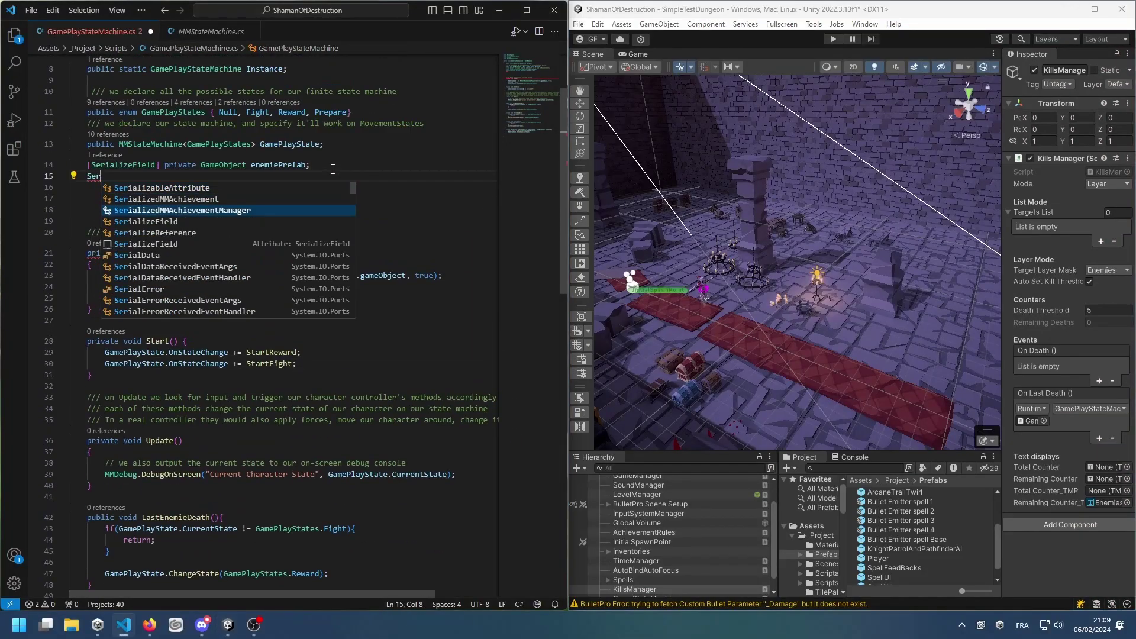
text(KillsManager killsManager)
key(ctrl+s)
click(711, 513)
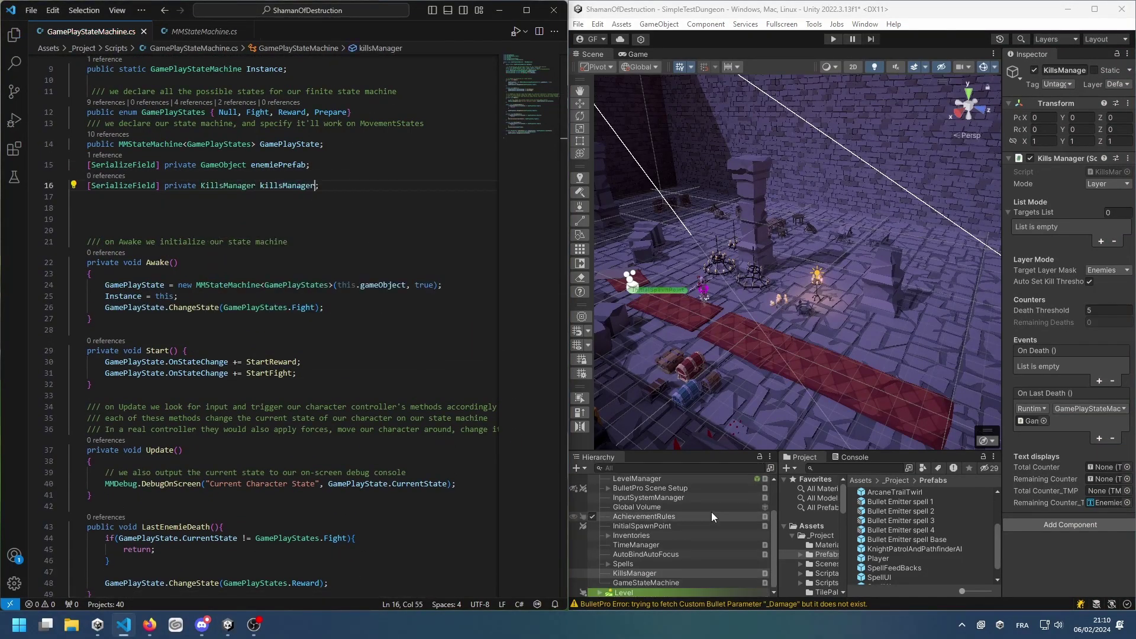
click(722, 582)
scroll(239, 355, down, 6)
- Start a new line in StartFight and go to the KillsManager class definition
click(238, 493)
key(Return)
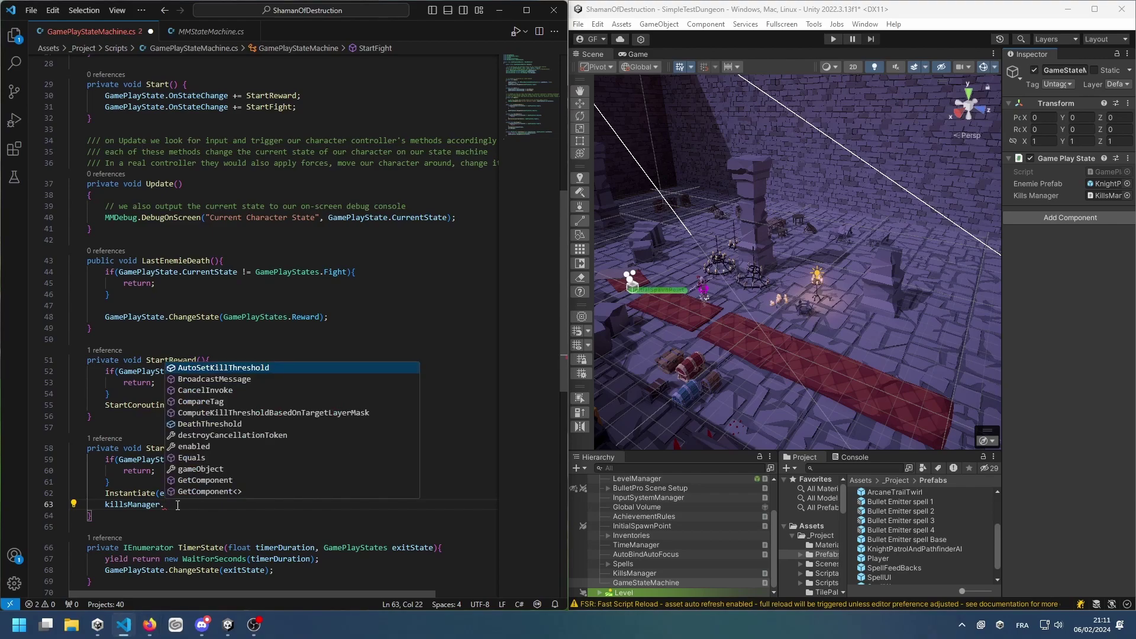
key(F12)
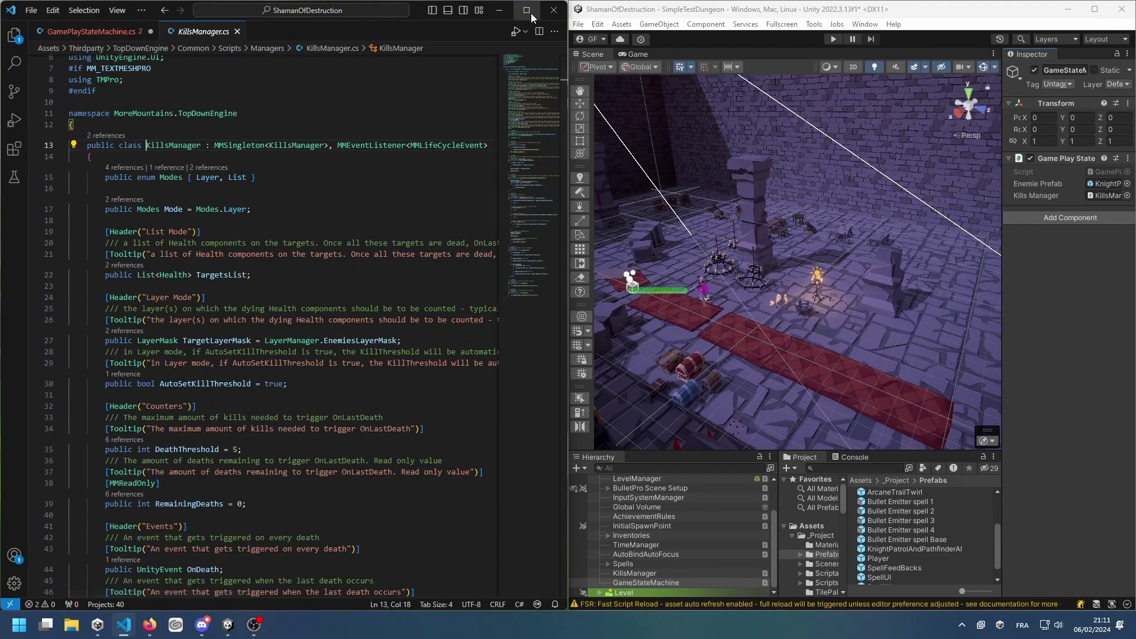
- Review ComputeKillThresholdBasedOnTargetLayerMask in KillsManager, then return to the GamePlayStateMachine script
scroll(414, 266, down, 7)
scroll(308, 331, down, 7)
click(278, 348)
scroll(316, 375, down, 6)
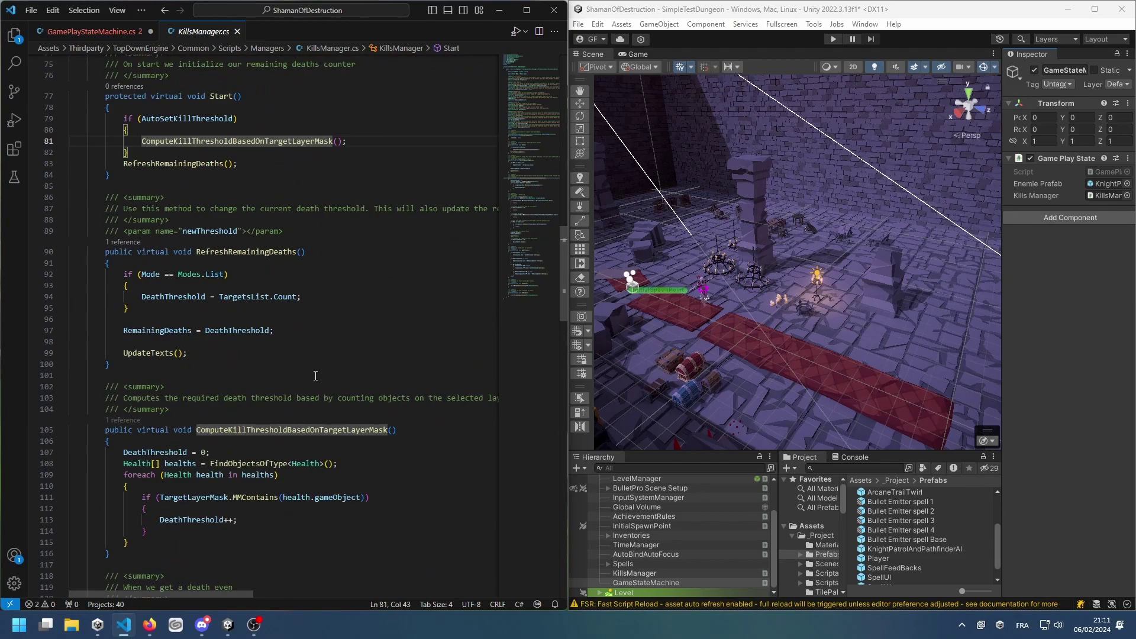
click(123, 35)
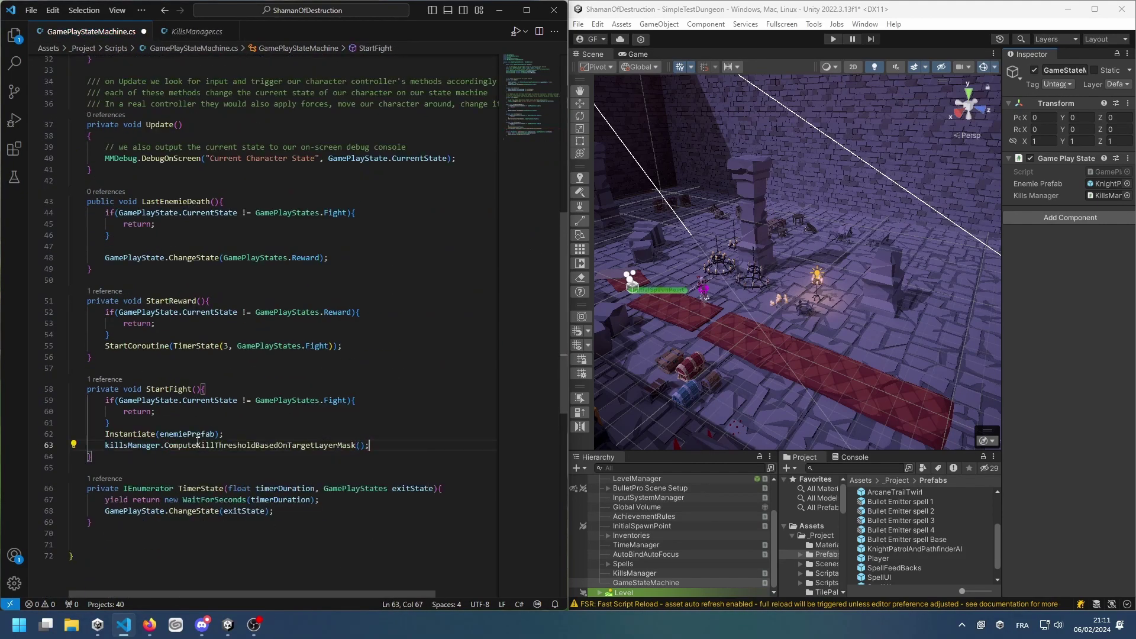
- Reload the scripts with a quick Unity playtest, then look up the kill threshold method's definition
click(767, 40)
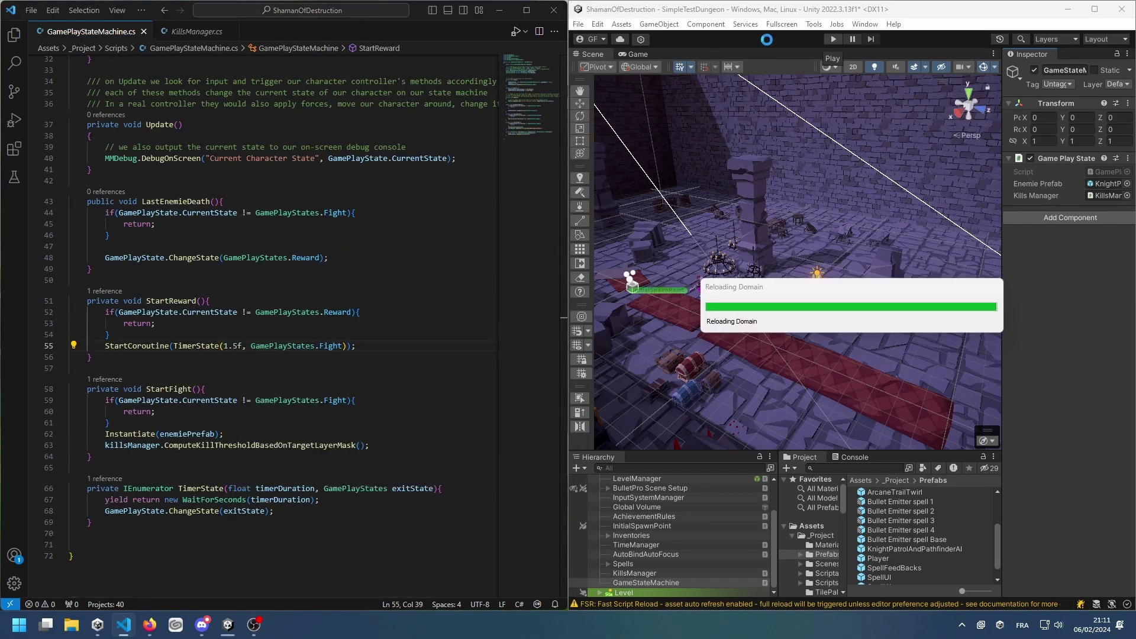
key(ctrl+p)
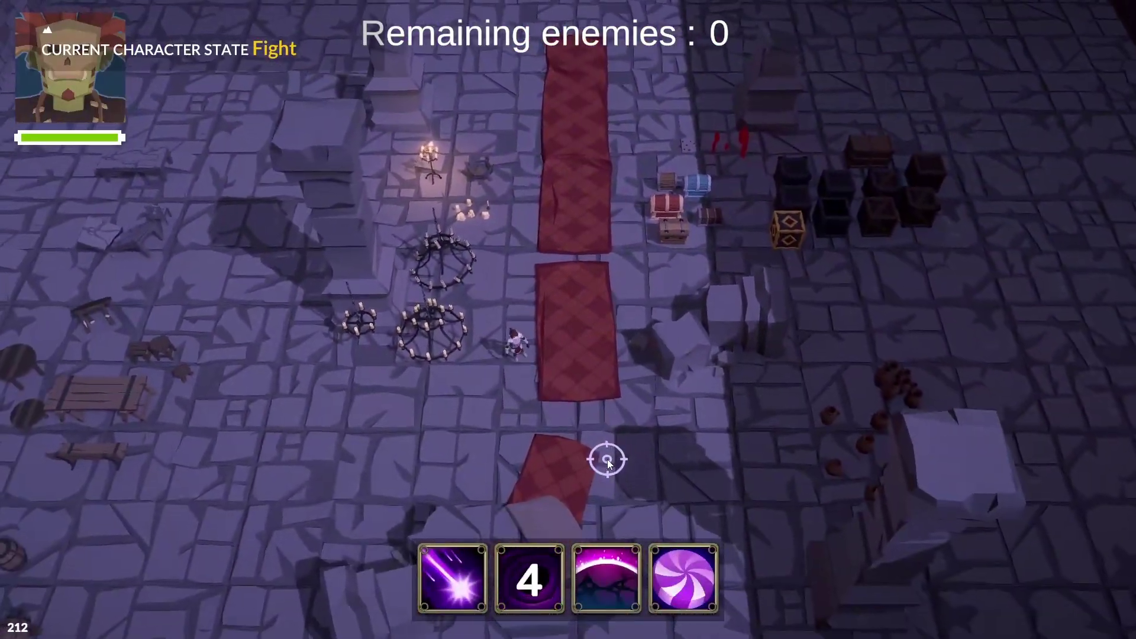
key(Escape)
key(ctrl+p)
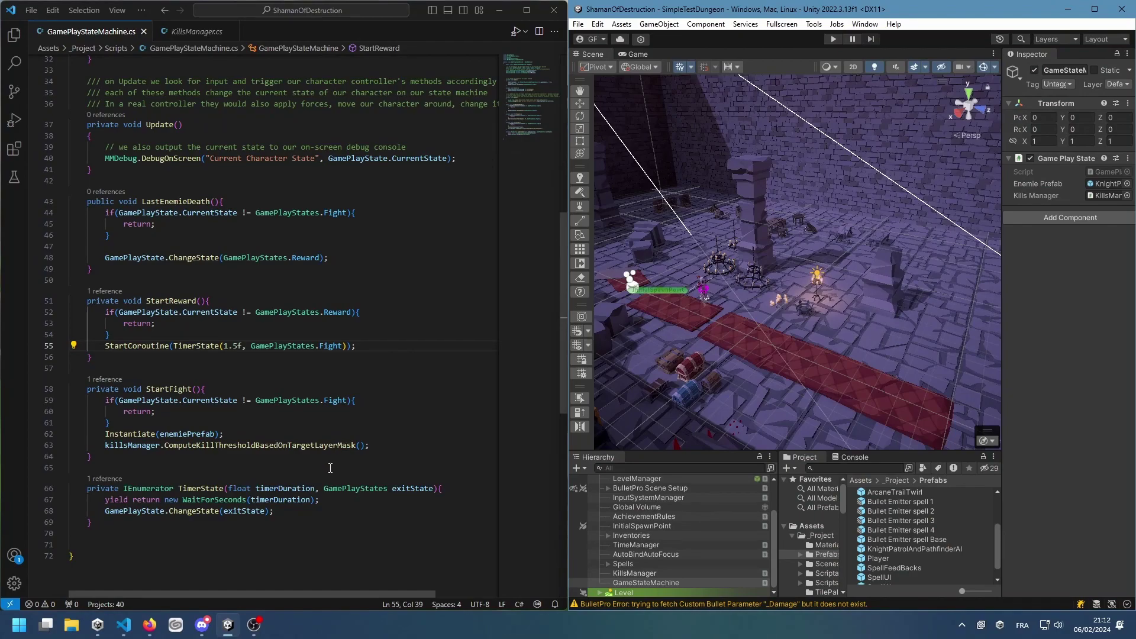
ctrl+click(287, 445)
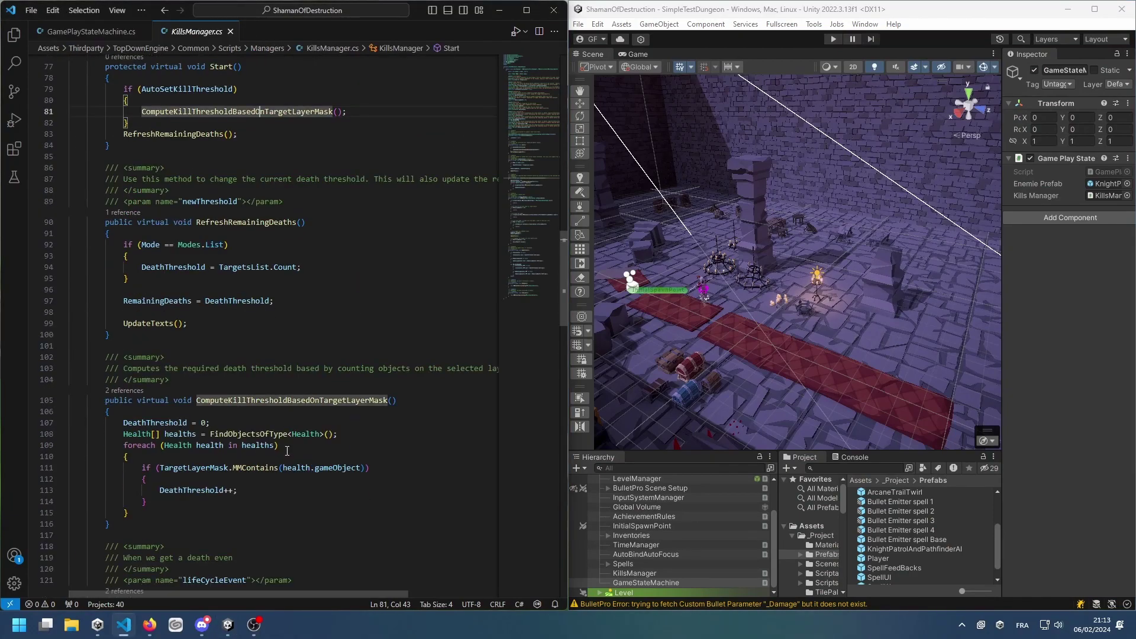
scroll(287, 451, up, 7)
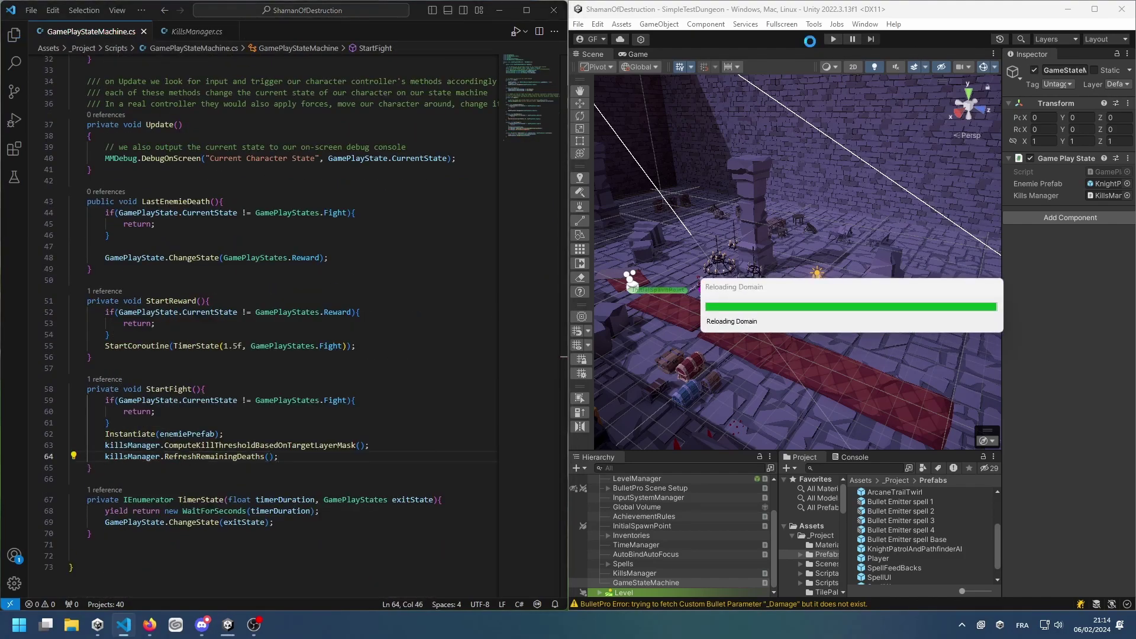
- Play the game fullscreen and cast spells 1–4 until the first knight dies
key(2)
key(1)
key(4)
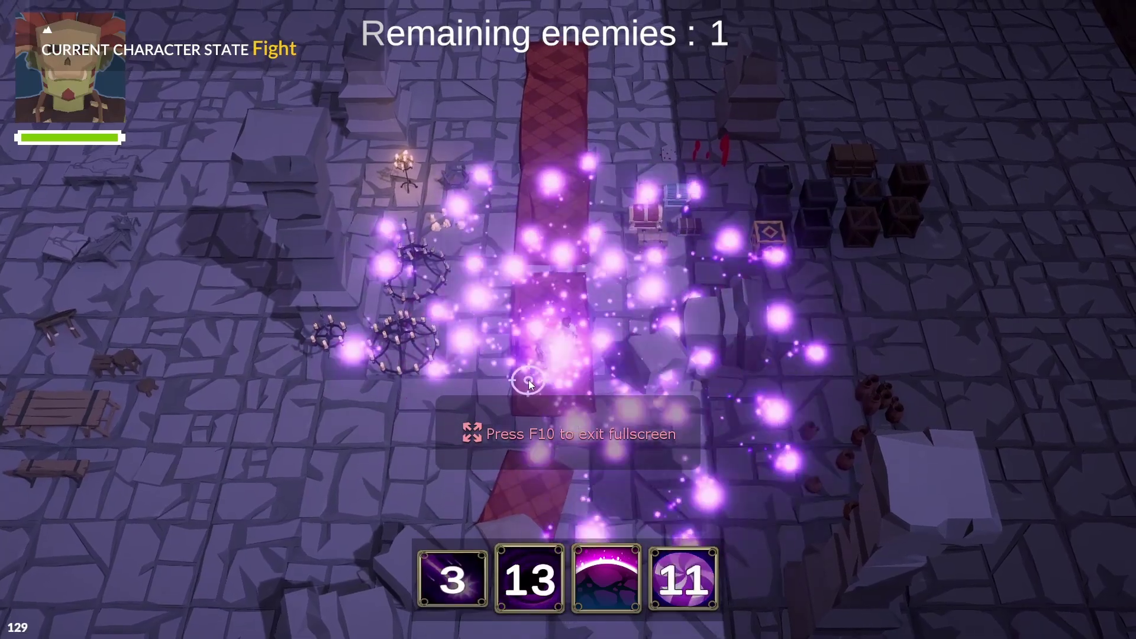
key(3)
key(1)
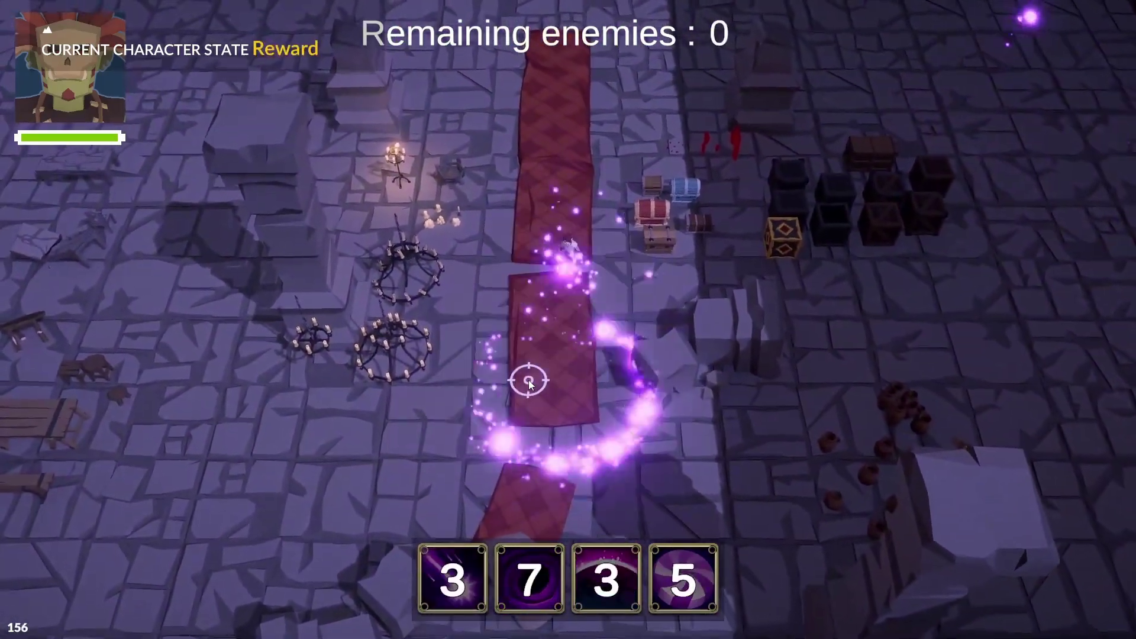
key(1)
key(3)
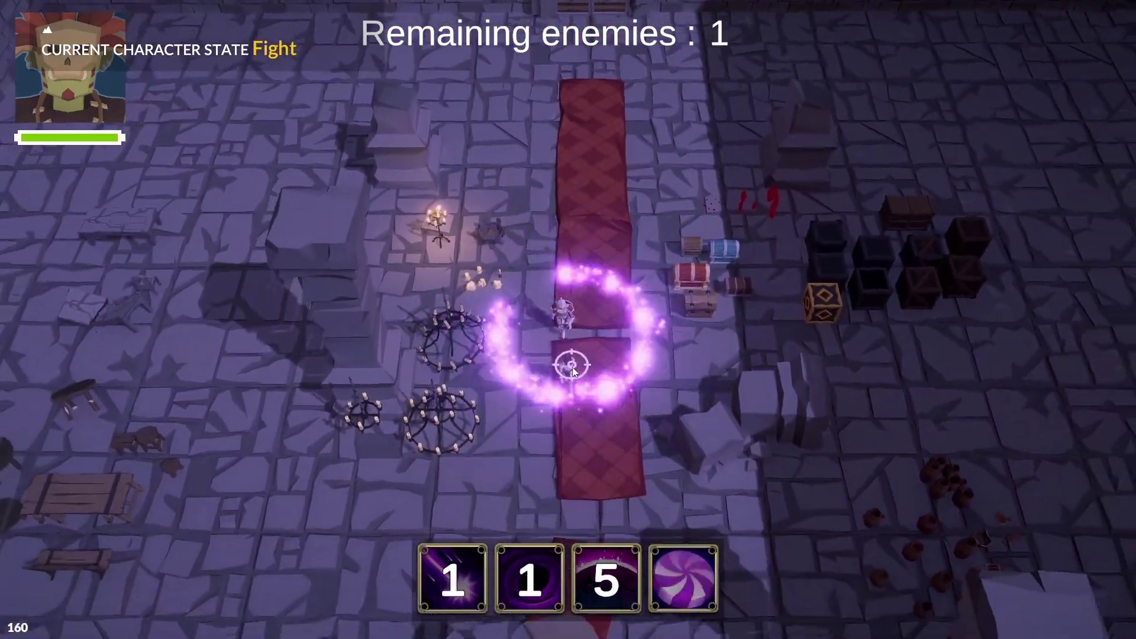
key(1)
key(4)
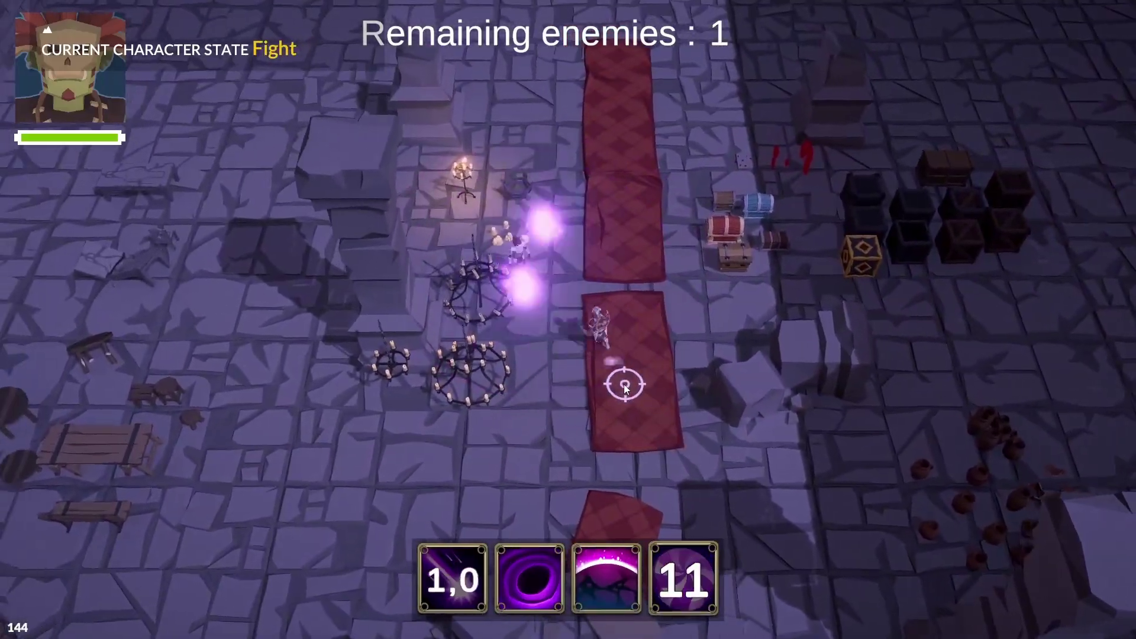
key(1)
key(2)
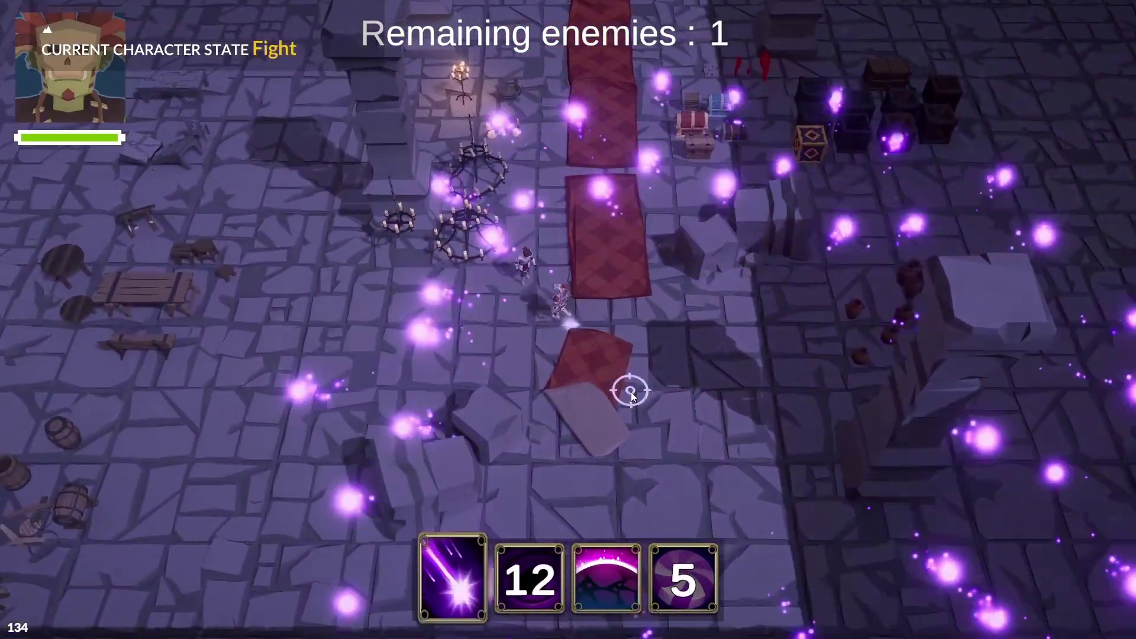
key(1)
key(3)
key(1)
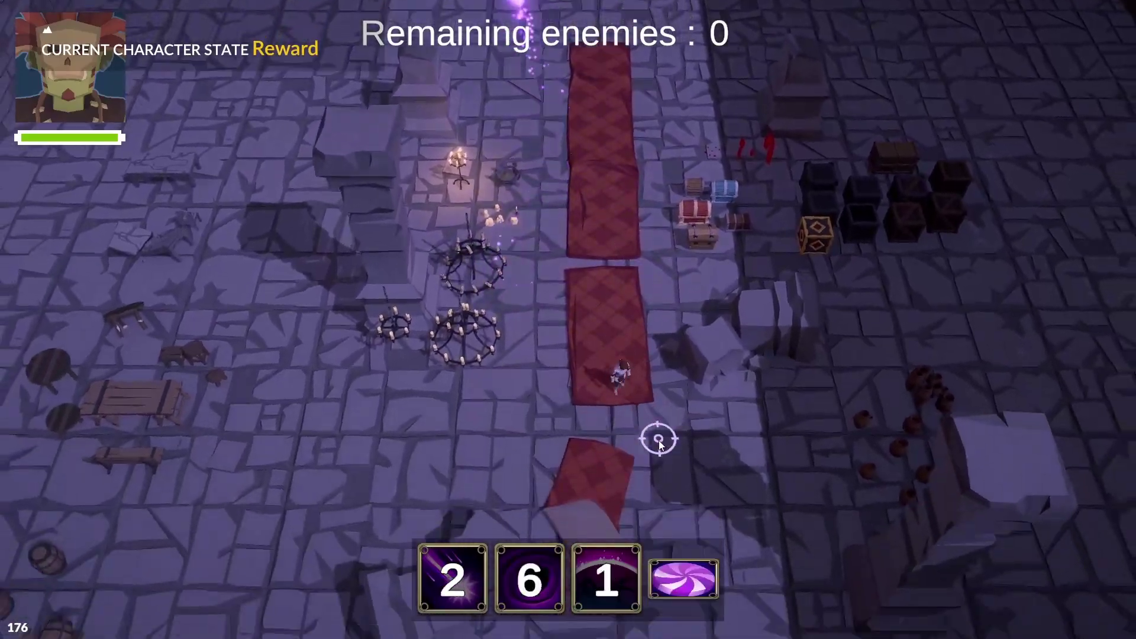
key(4)
key(1)
key(3)
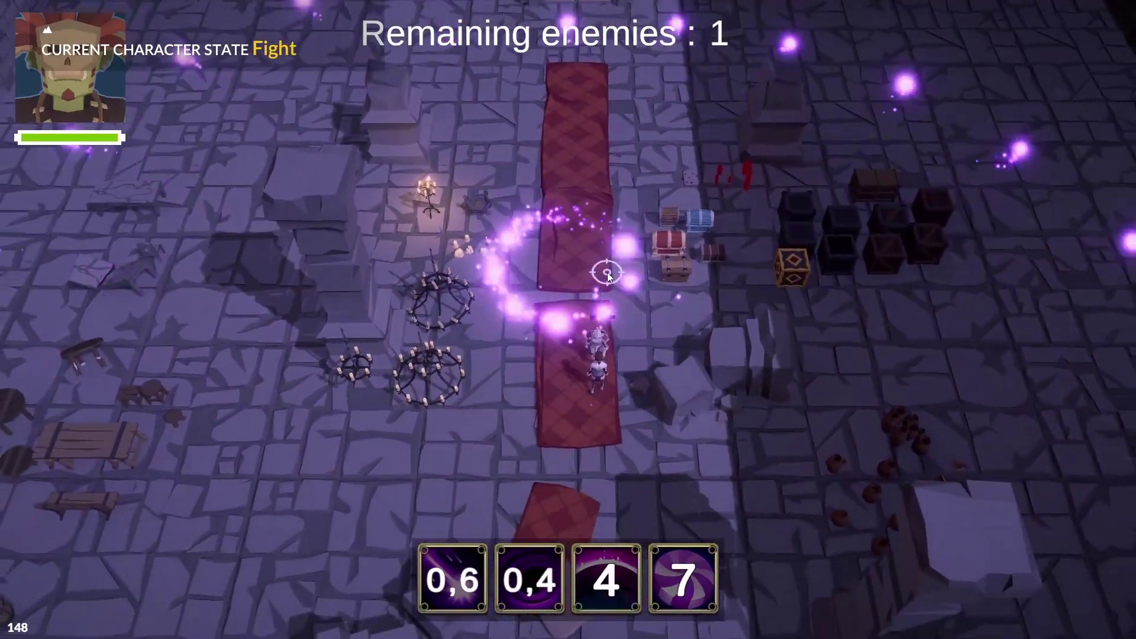
key(2)
- Attack the newly spawned knight with spells 1, 3 and 4
key(1)
key(3)
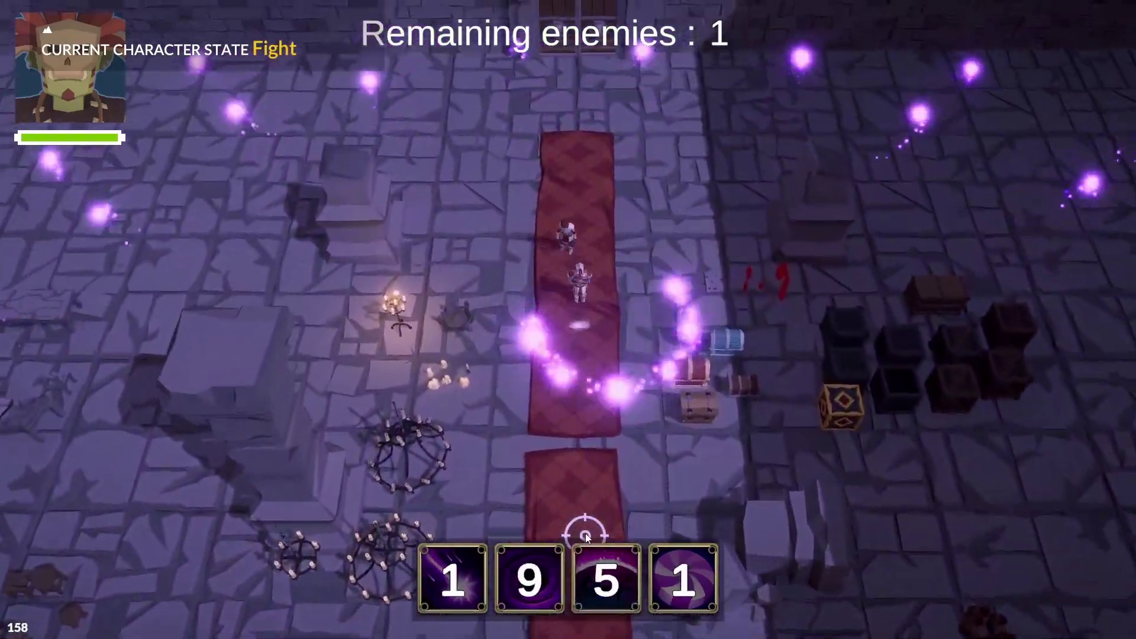
key(4)
key(1)
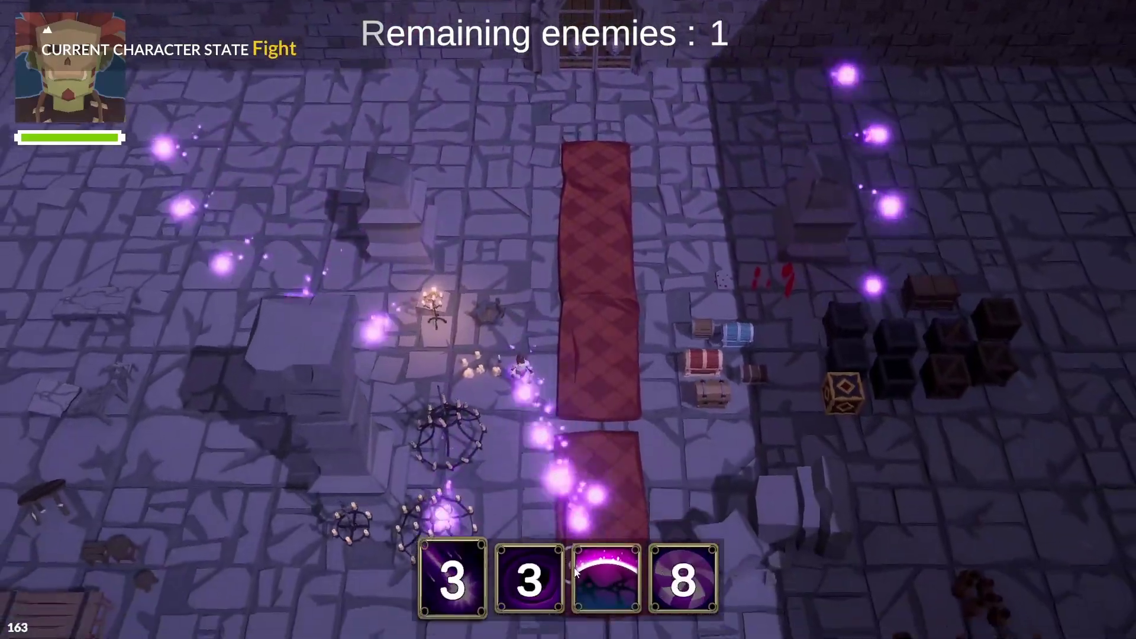